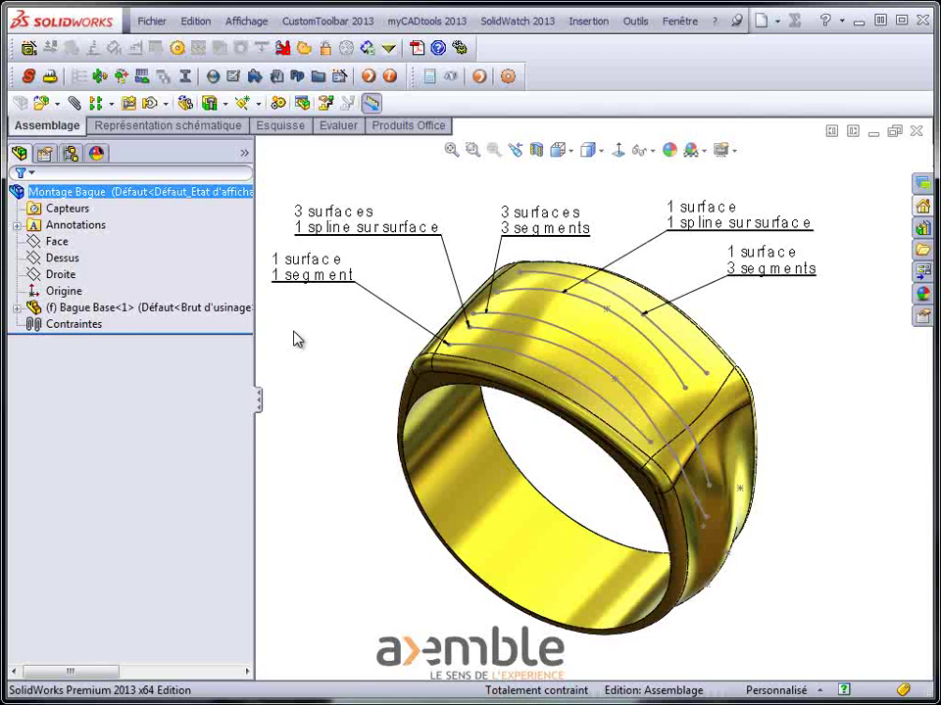
# Start a Sertissage sur points feature and choose the ring body as the part to set
pyautogui.click(390, 49)
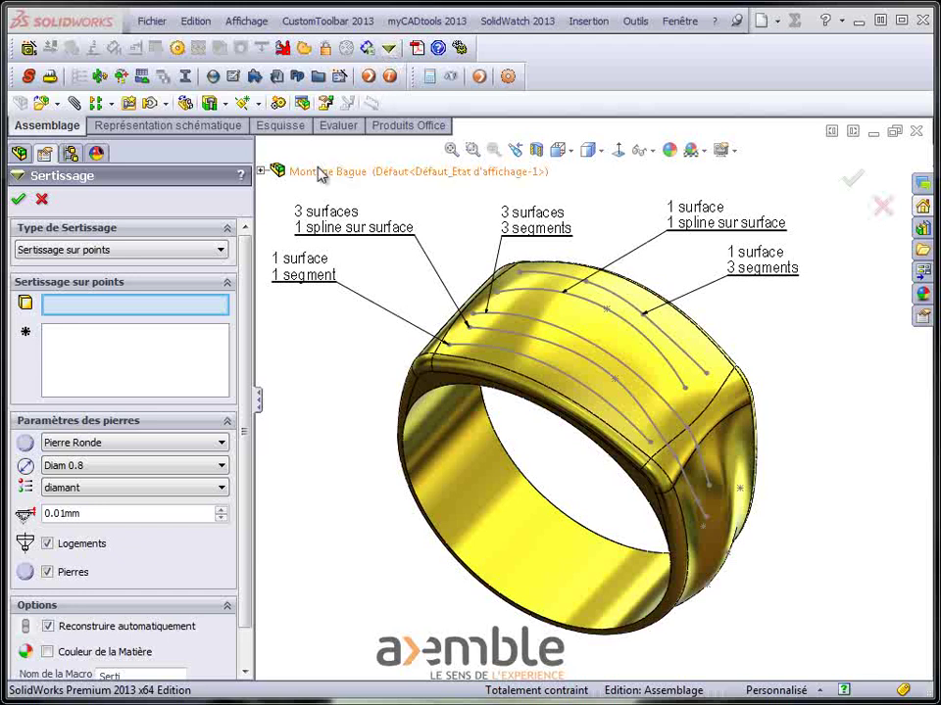
pyautogui.click(222, 251)
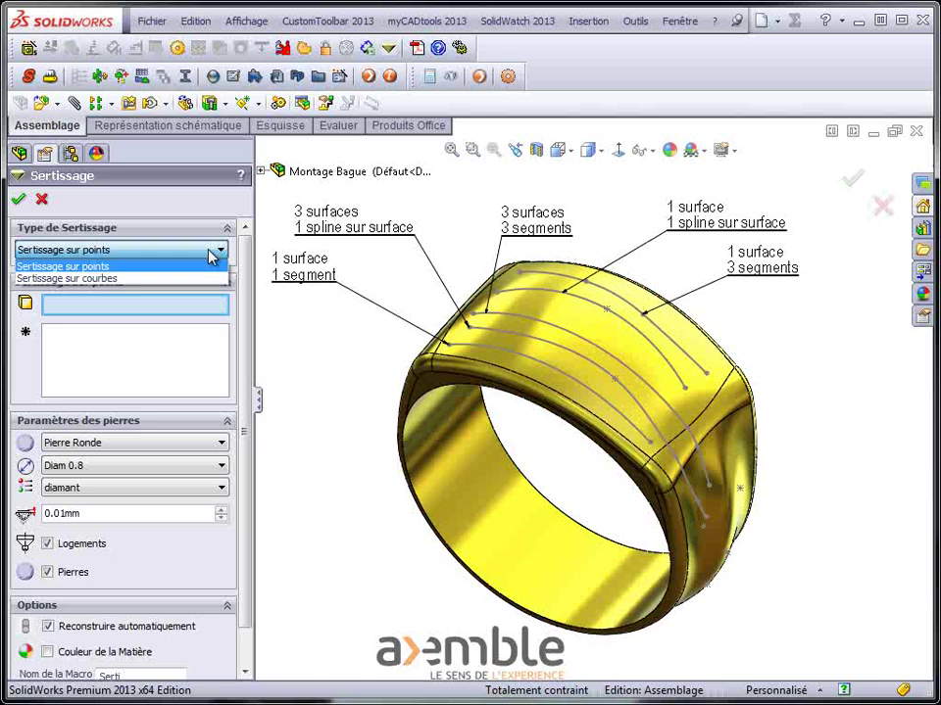
pyautogui.click(209, 251)
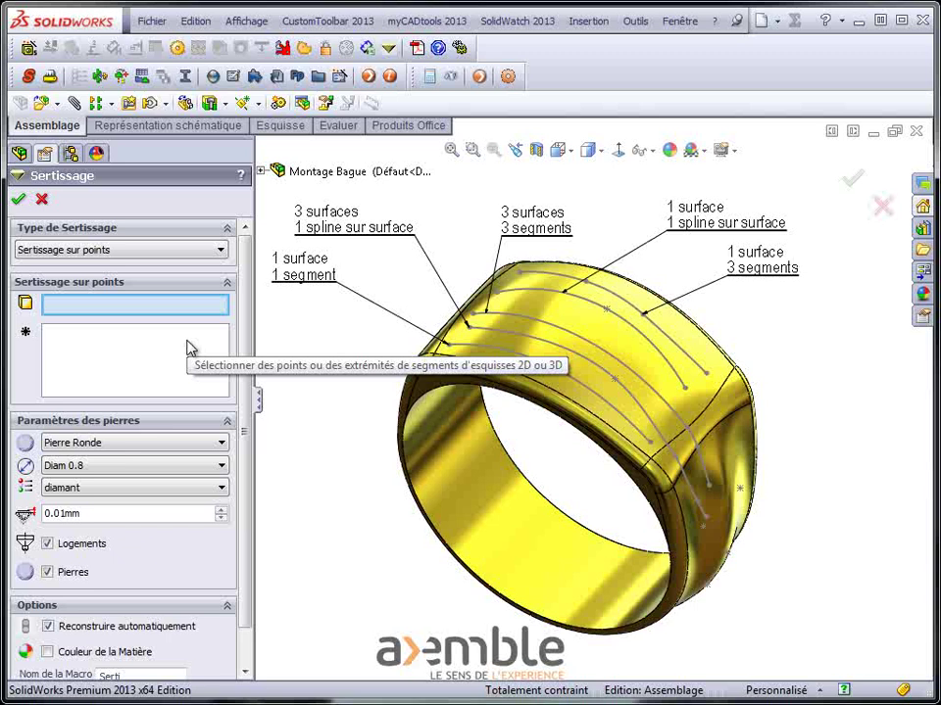
pyautogui.click(456, 426)
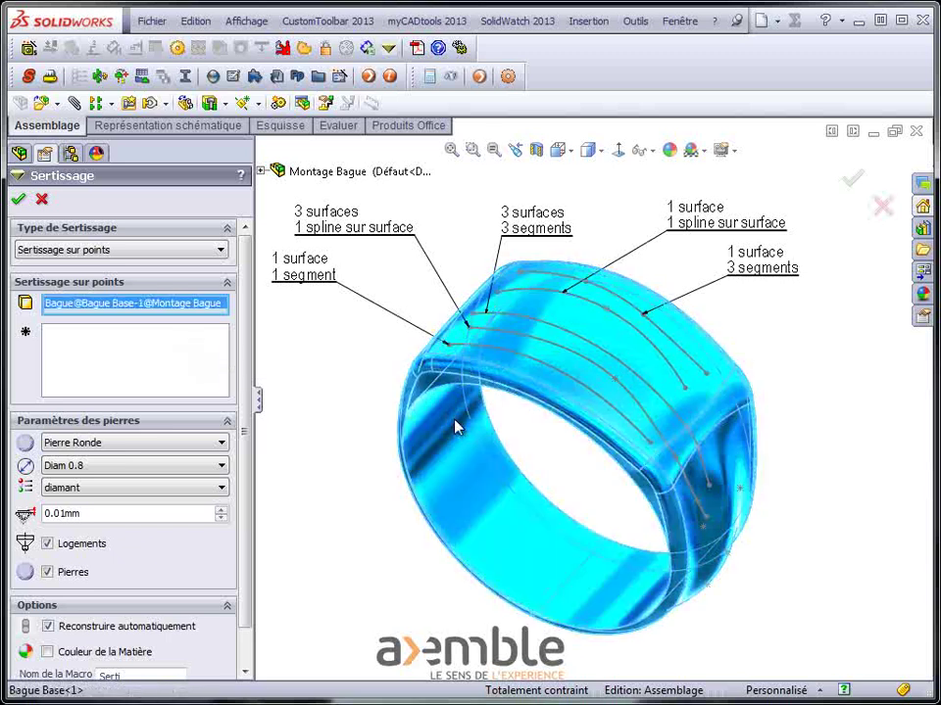
# Select the four sketch points on the ring's side face as stone positions
pyautogui.click(183, 363)
pyautogui.moveTo(768, 630)
pyautogui.mouseDown(button='middle')
pyautogui.moveTo(768, 601)
pyautogui.moveTo(706, 530)
pyautogui.mouseUp(button='middle')
pyautogui.scroll(-10, 795, 619)
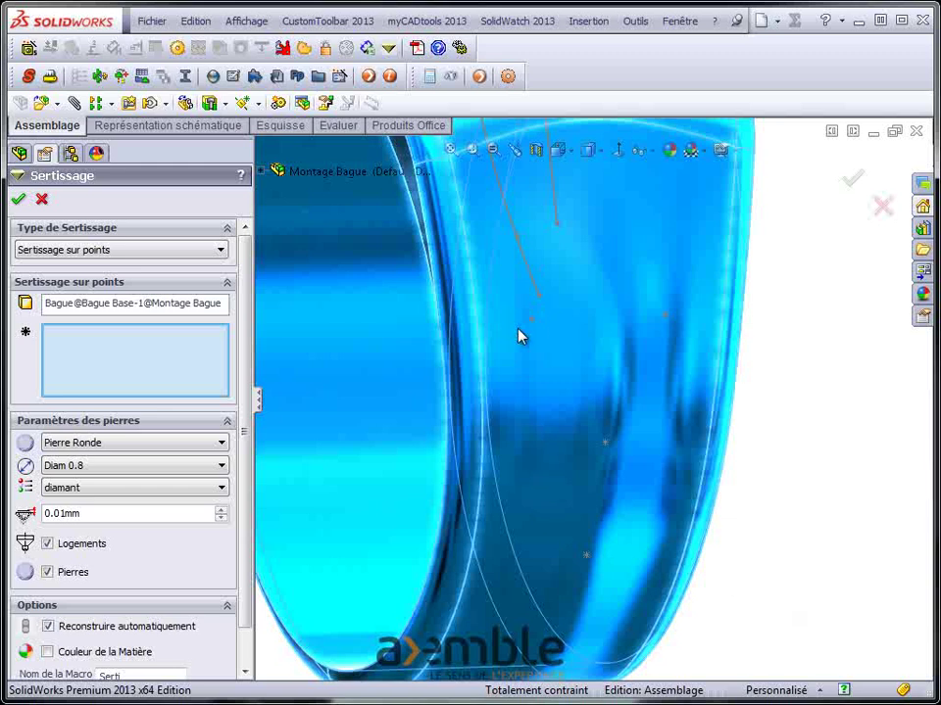
pyautogui.click(531, 320)
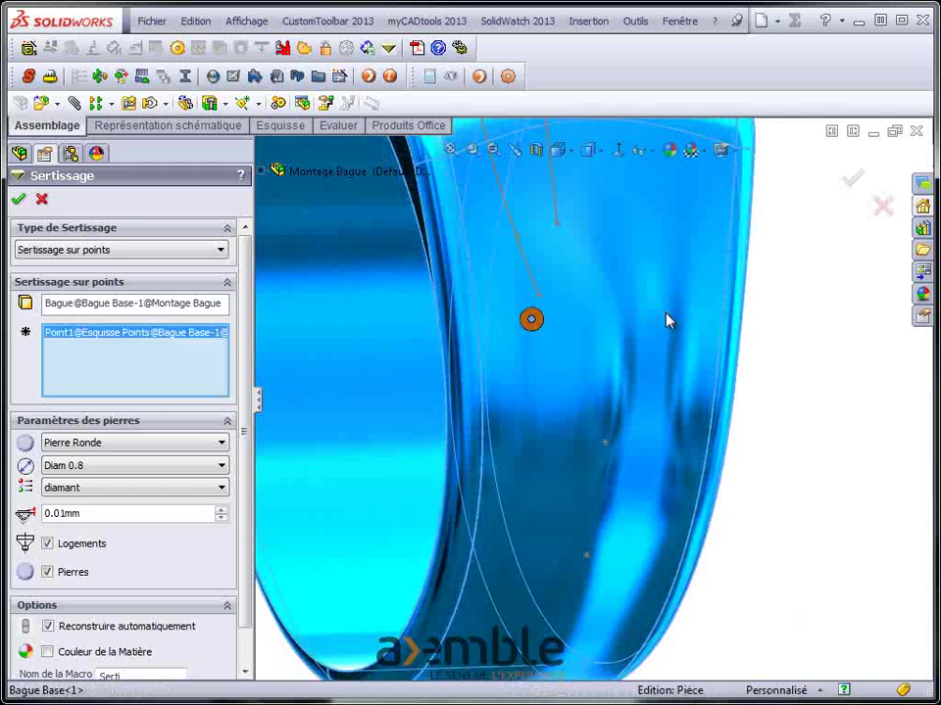
pyautogui.click(665, 314)
pyautogui.click(604, 443)
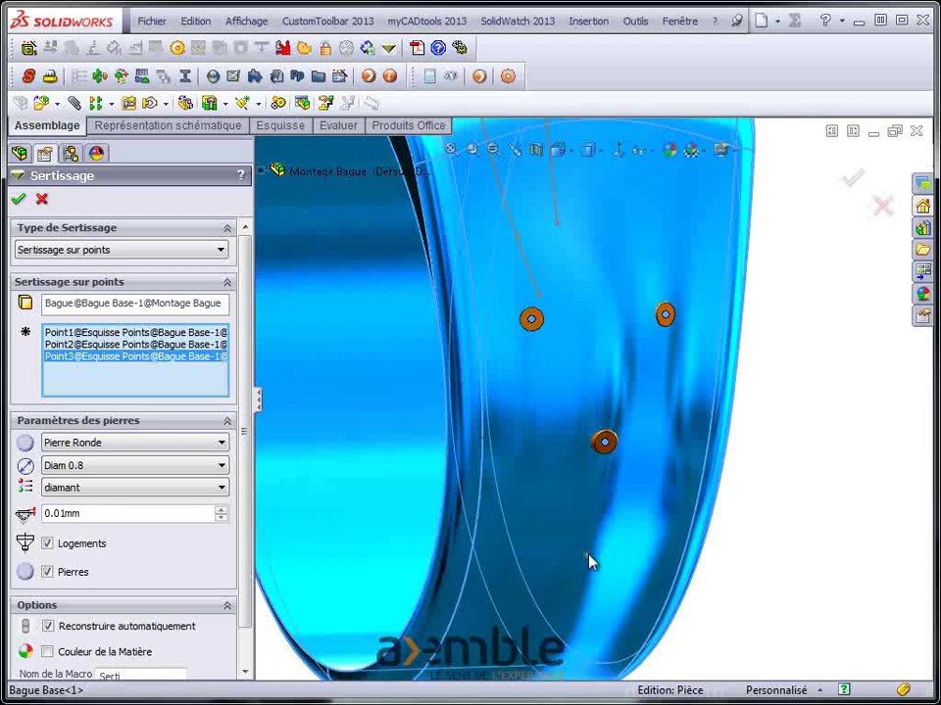
pyautogui.click(586, 555)
# Set the stones to Pierre à Facettes with diameter Diam 1
pyautogui.click(223, 444)
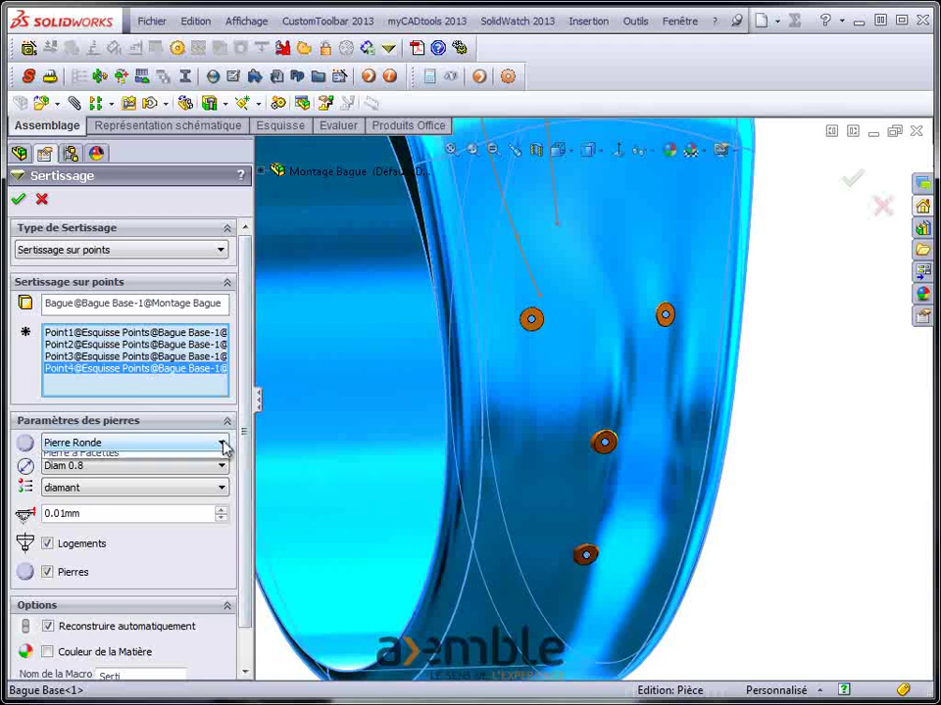
pyautogui.click(204, 473)
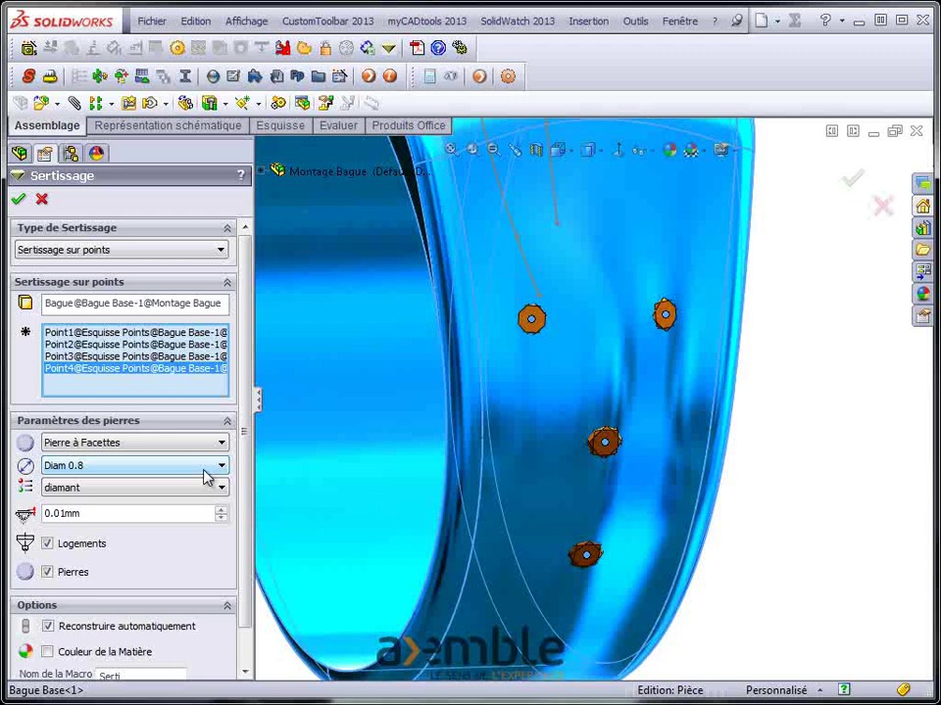
pyautogui.click(220, 470)
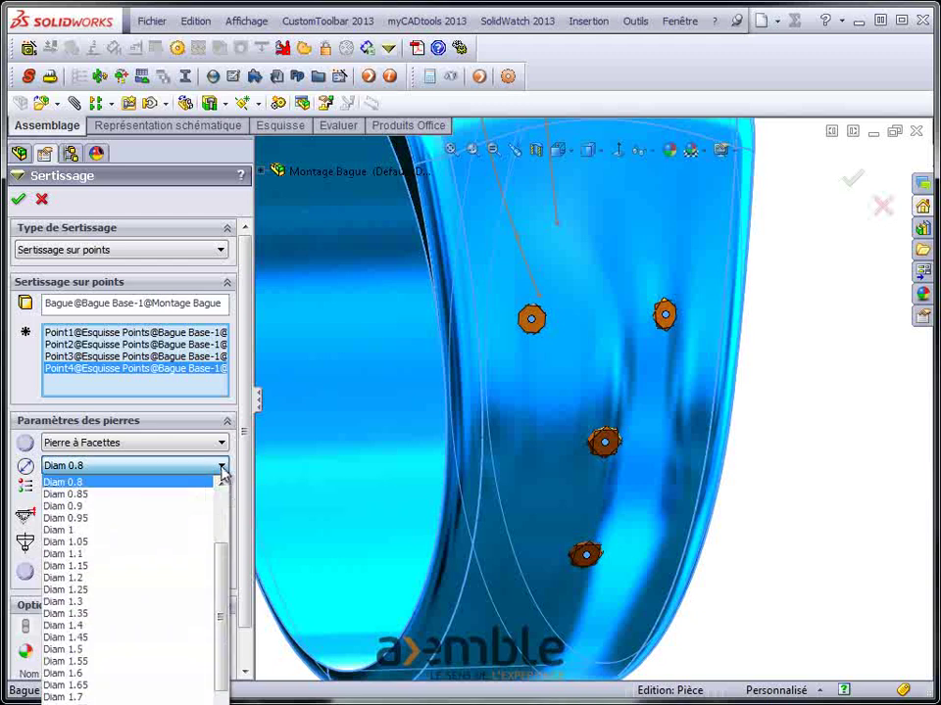
pyautogui.click(201, 539)
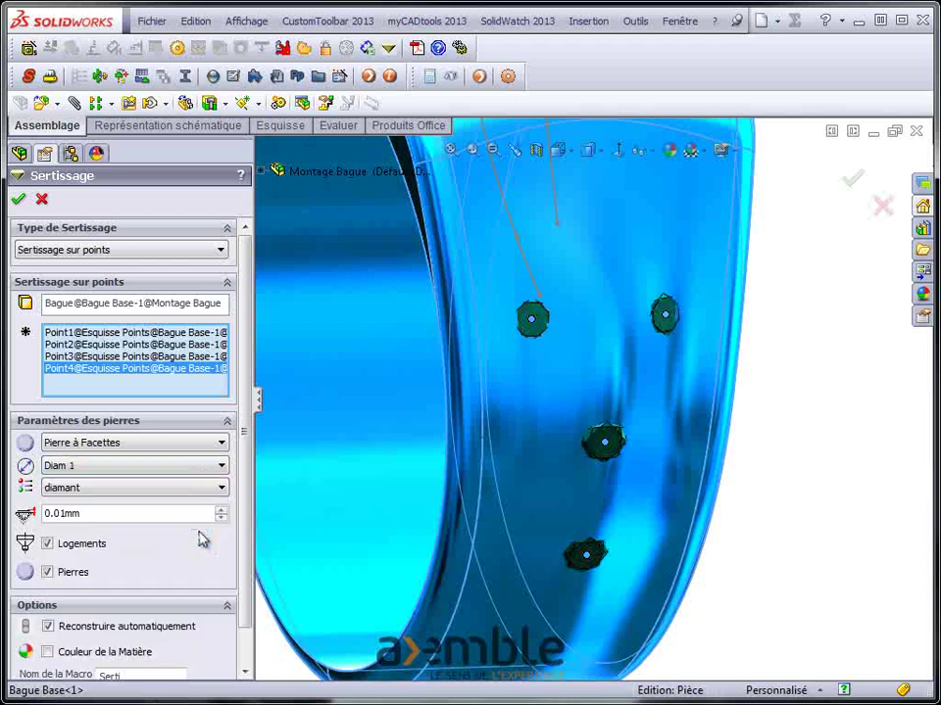
# Clear the selected points and change the setting type to Sertissage sur courbes
pyautogui.rightClick(183, 350)
pyautogui.click(202, 352)
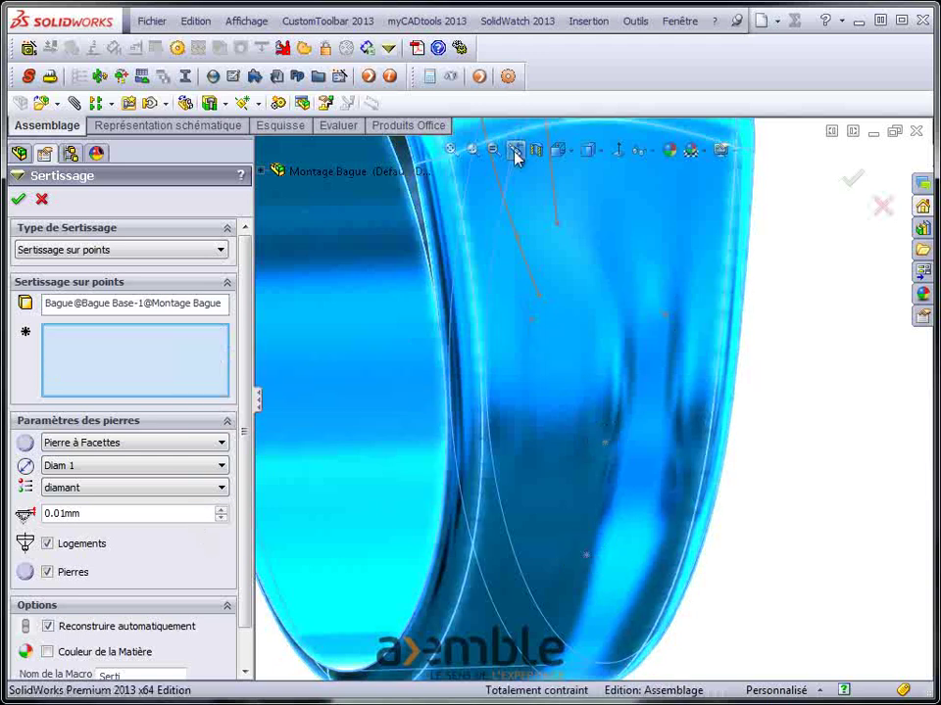
pyautogui.click(515, 151)
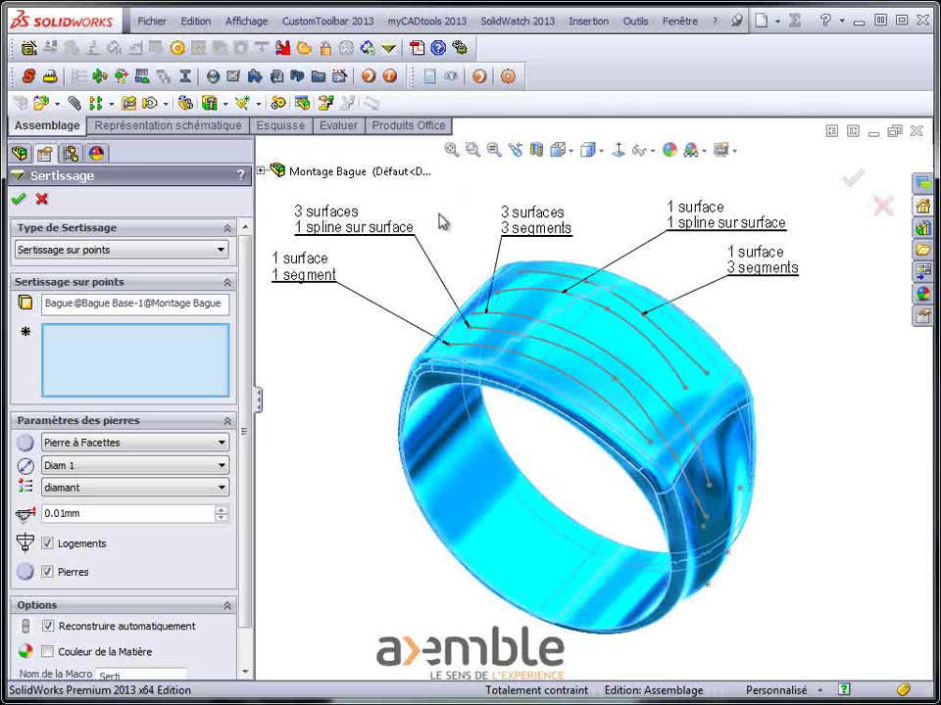
pyautogui.click(222, 252)
pyautogui.click(215, 280)
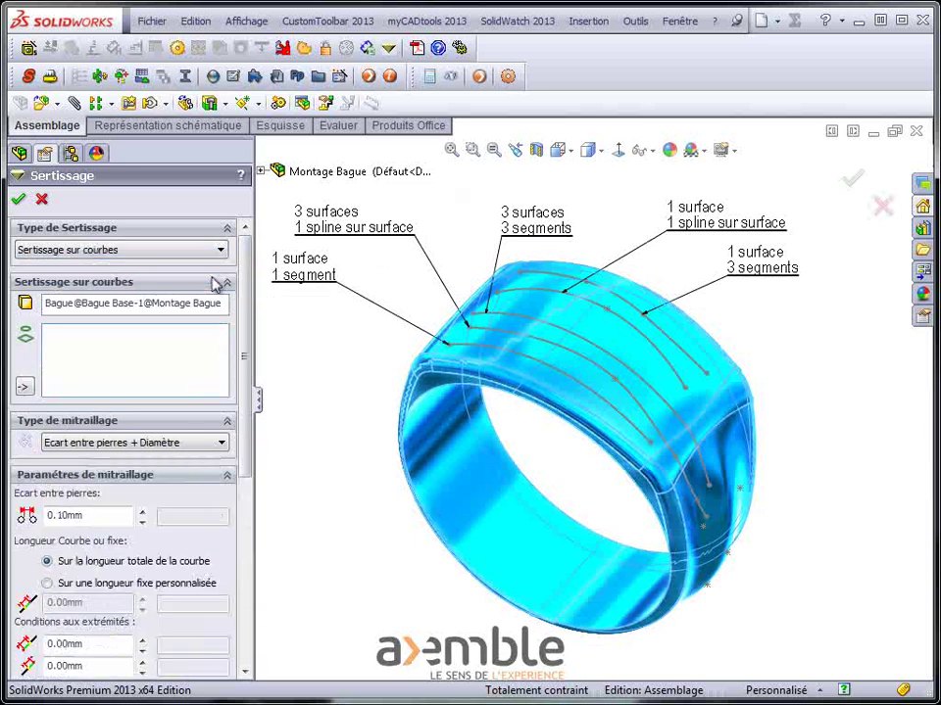
pyautogui.click(219, 443)
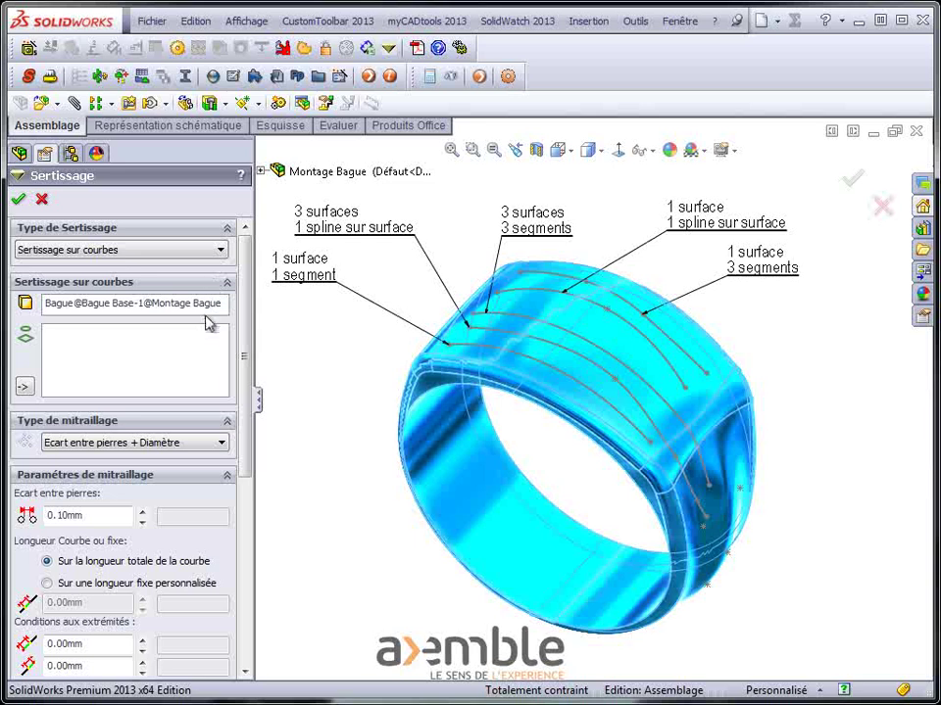
# Try the one-segment curve and the spline across three surfaces in turn as stone paths, clearing each selection
pyautogui.click(199, 350)
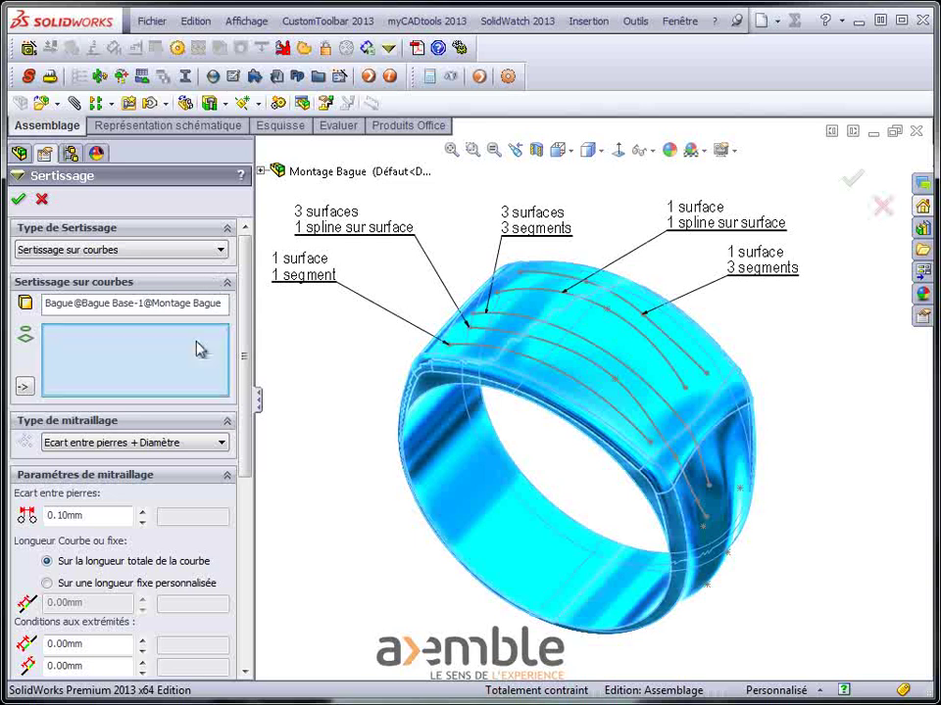
pyautogui.click(492, 356)
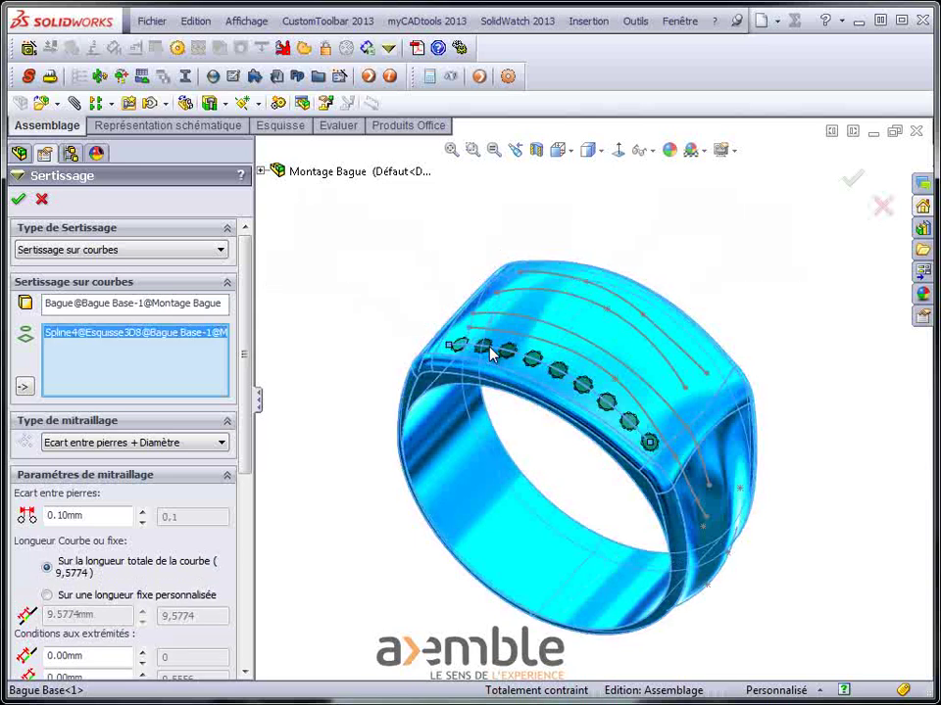
pyautogui.rightClick(205, 336)
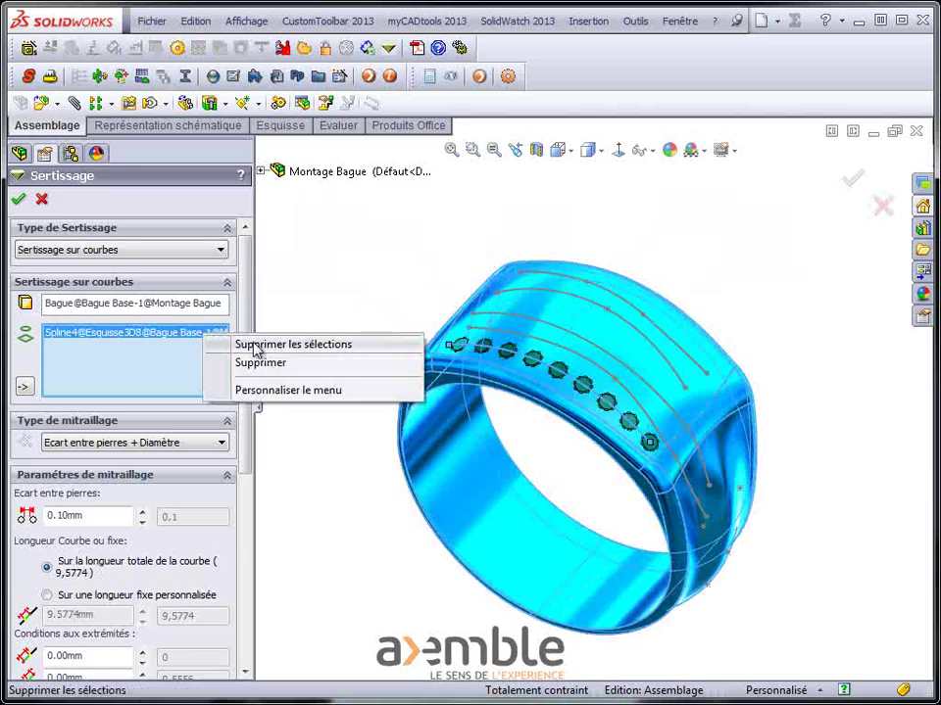
pyautogui.click(254, 346)
pyautogui.click(563, 355)
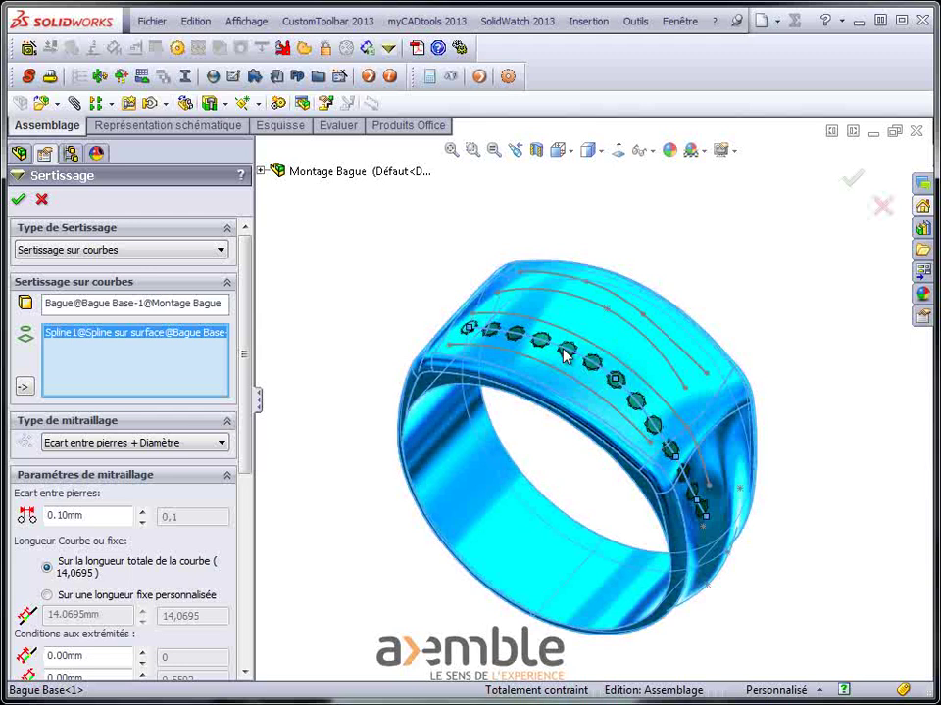
pyautogui.click(567, 356)
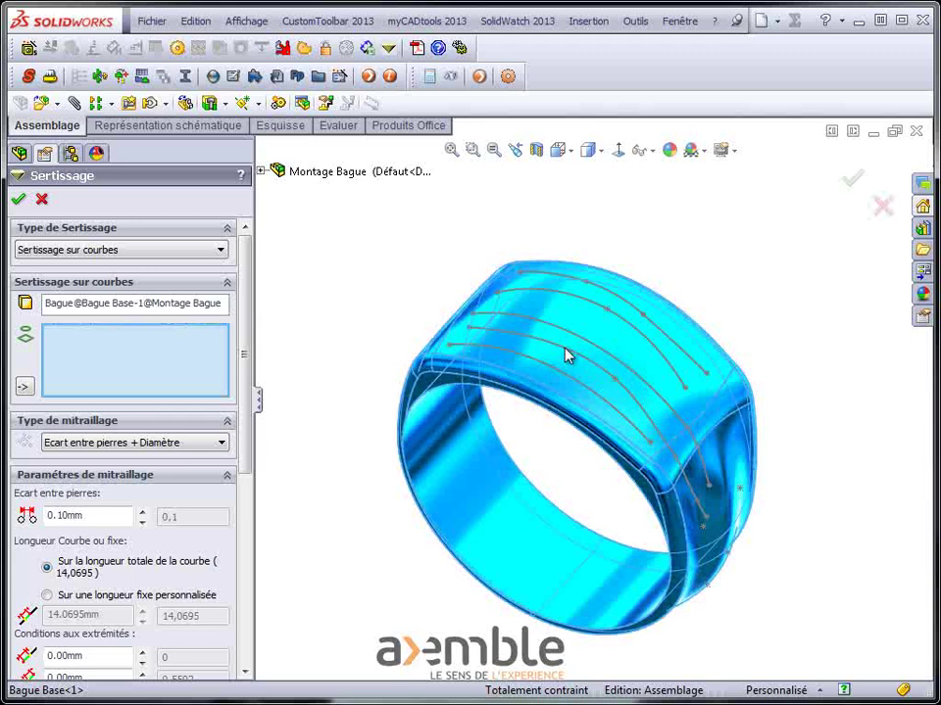
# Try the three segments crossing three surfaces as one stone path, and clear the selection
pyautogui.click(705, 472)
pyautogui.click(692, 443)
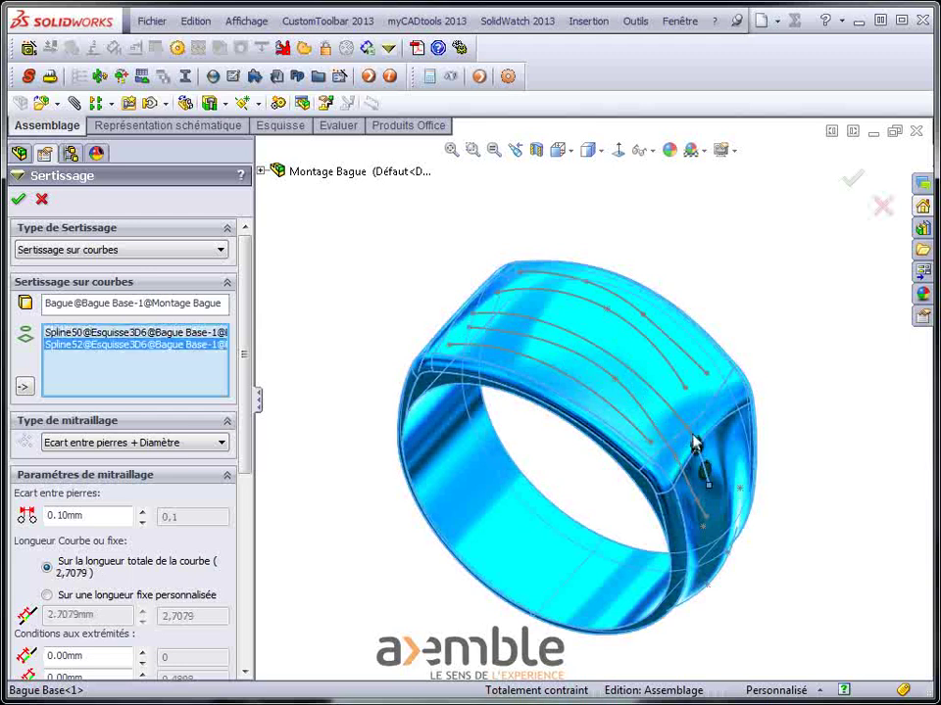
pyautogui.click(674, 420)
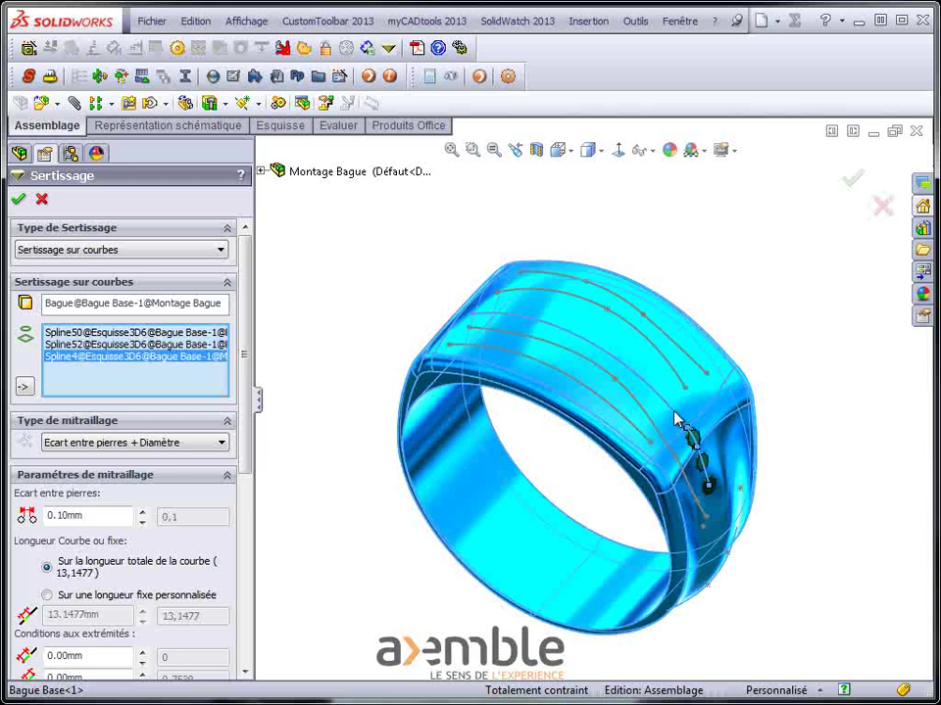
pyautogui.rightClick(173, 358)
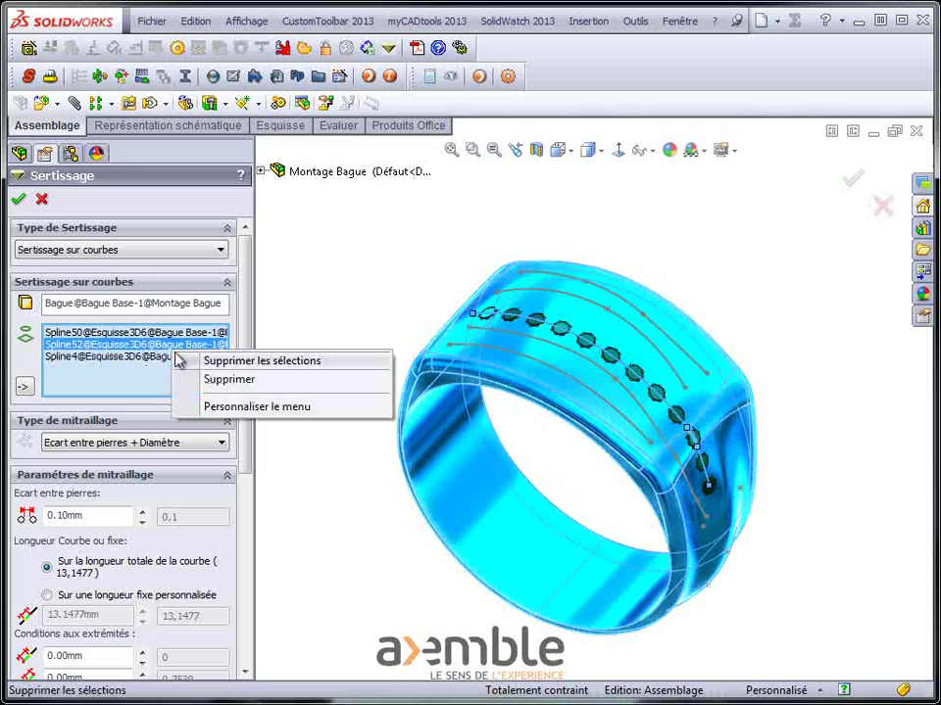
pyautogui.click(186, 361)
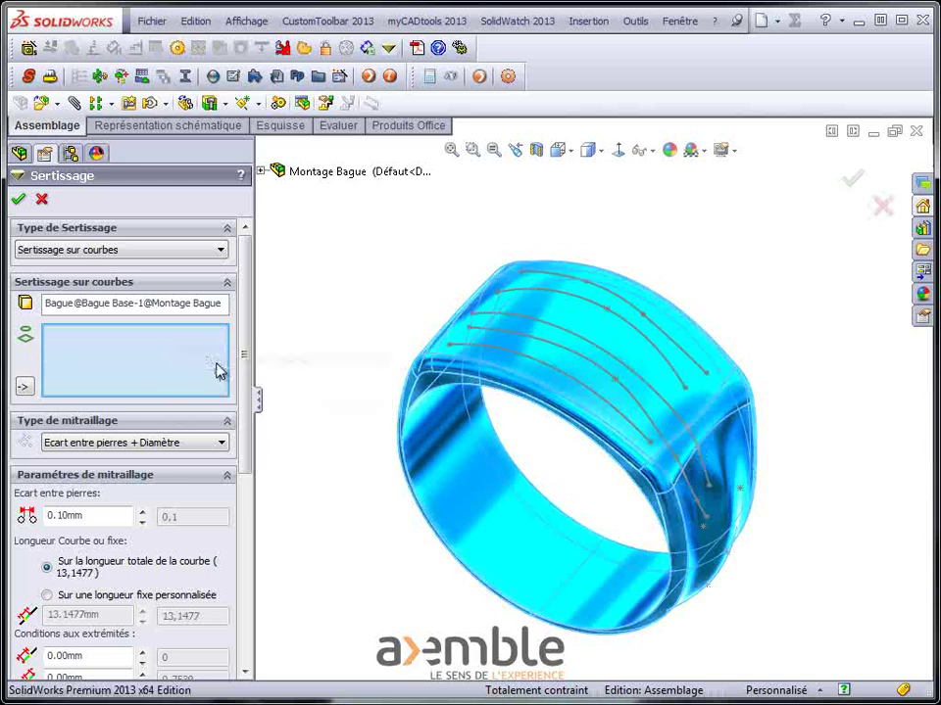
# Try the one-surface spline and the three segments on one surface in turn as stone paths, clearing each selection
pyautogui.click(637, 335)
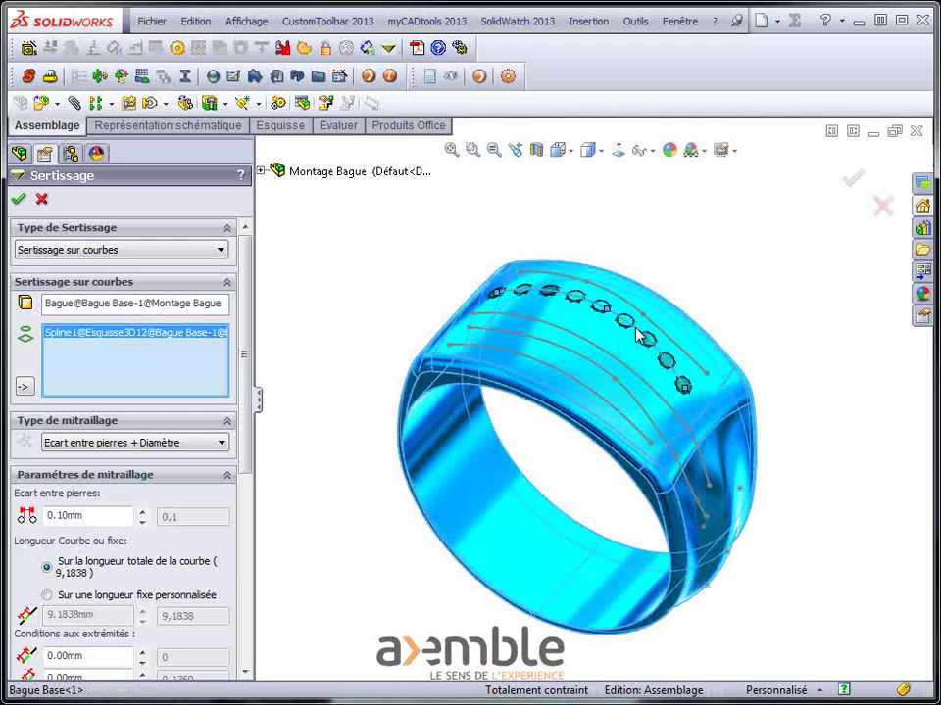
pyautogui.click(637, 335)
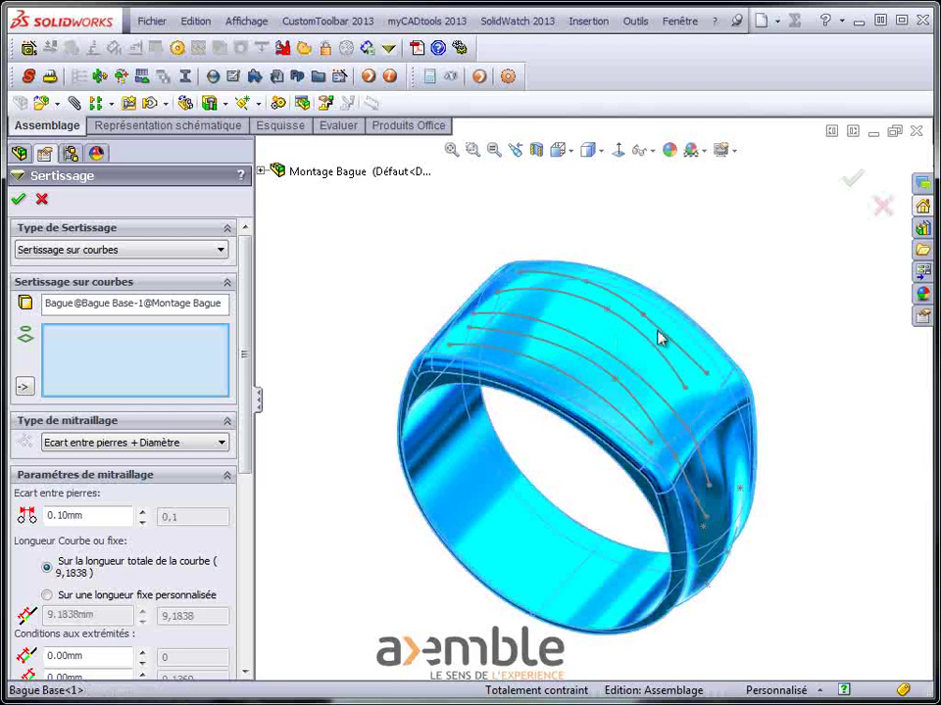
pyautogui.click(661, 337)
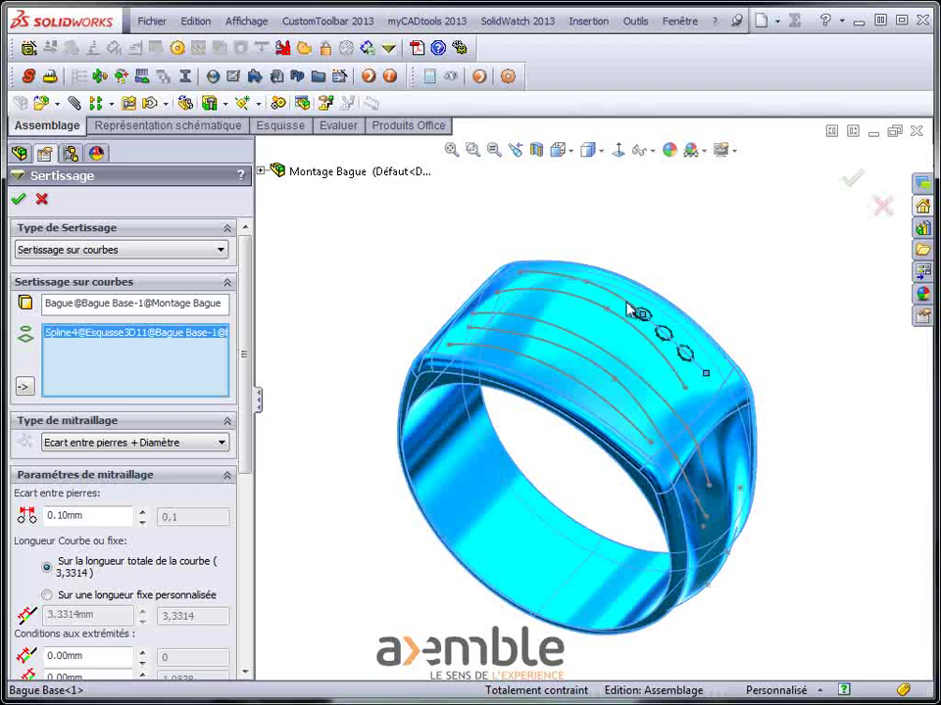
pyautogui.click(630, 310)
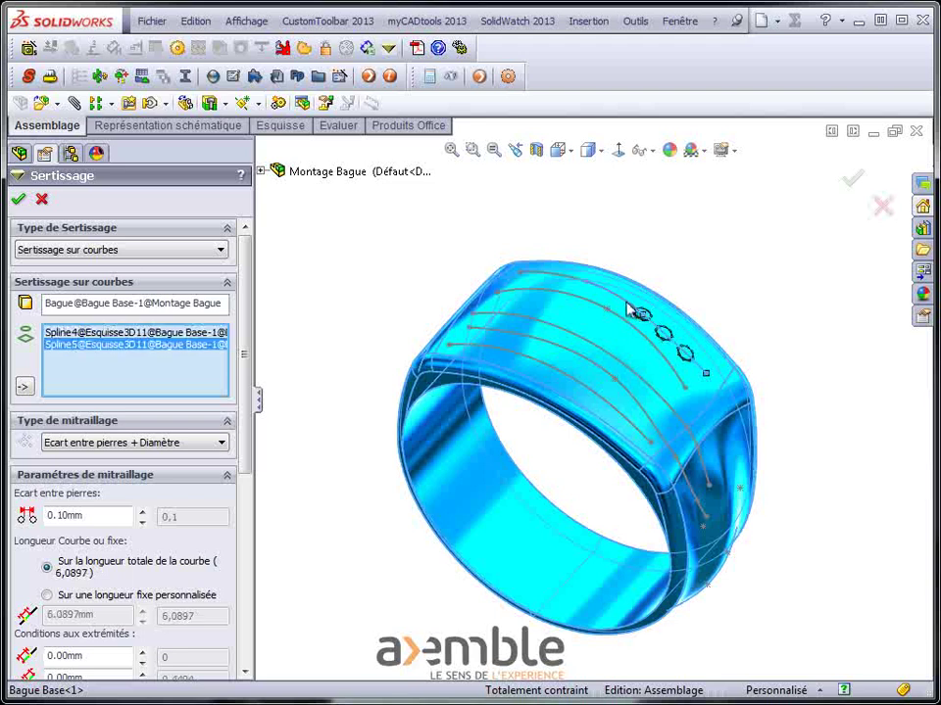
pyautogui.click(564, 283)
pyautogui.rightClick(196, 334)
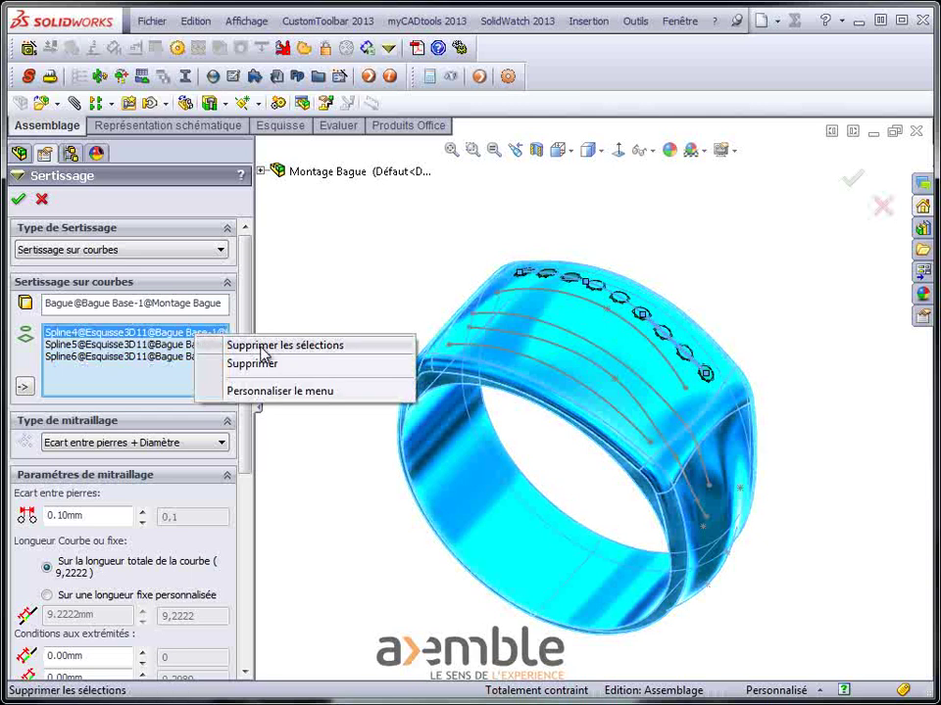
pyautogui.click(263, 348)
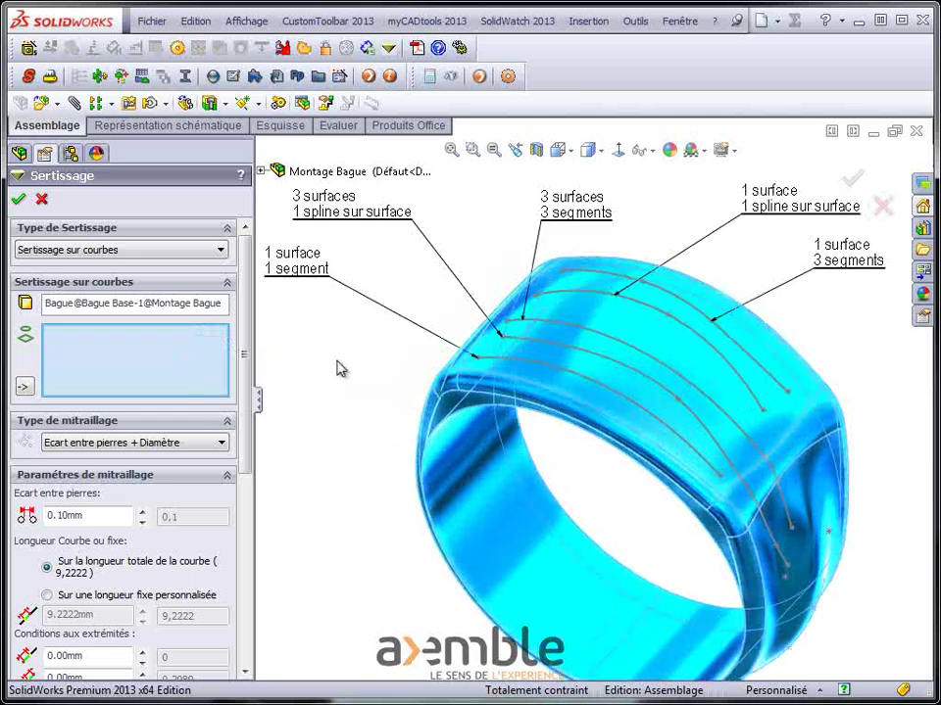
# Lay stones along the spline that spans three surfaces, with a 0.40 mm gap between stones
pyautogui.click(615, 366)
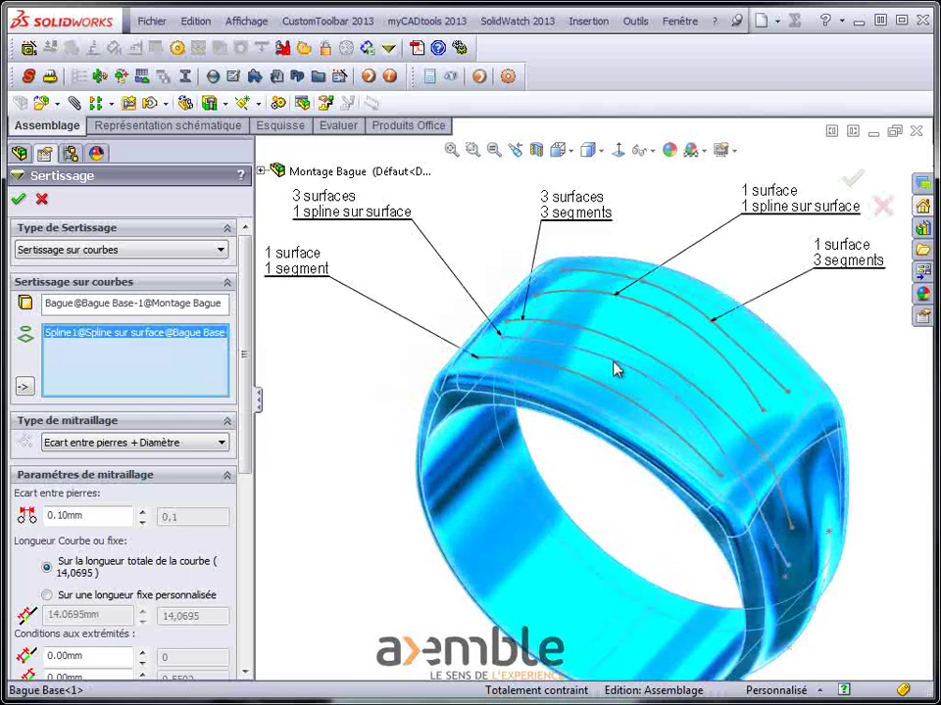
pyautogui.click(224, 444)
pyautogui.click(223, 446)
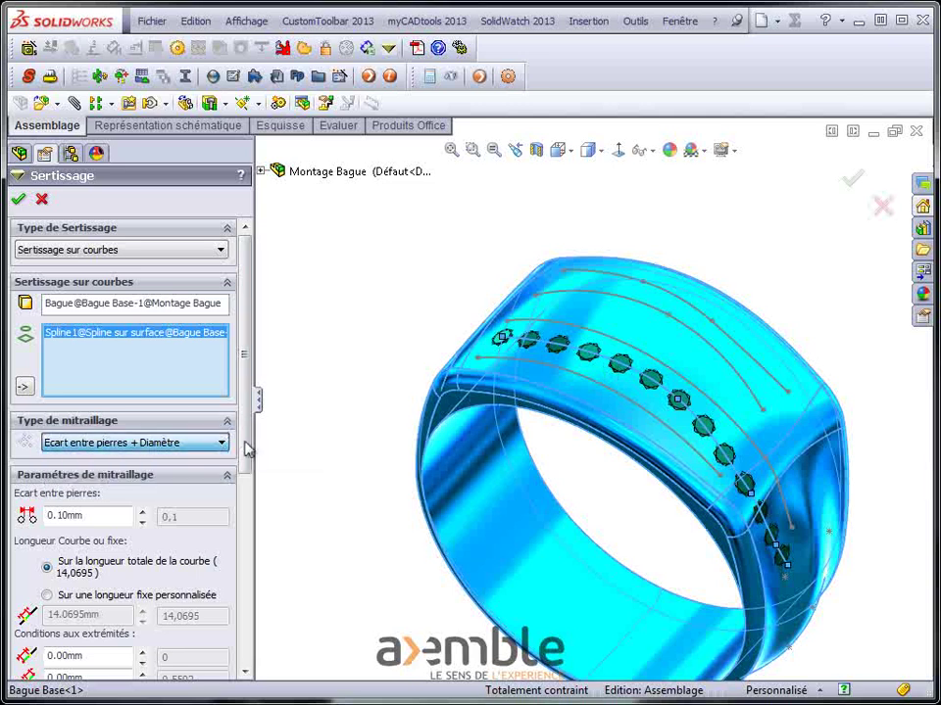
pyautogui.moveTo(248, 449); pyautogui.dragTo(248, 571)
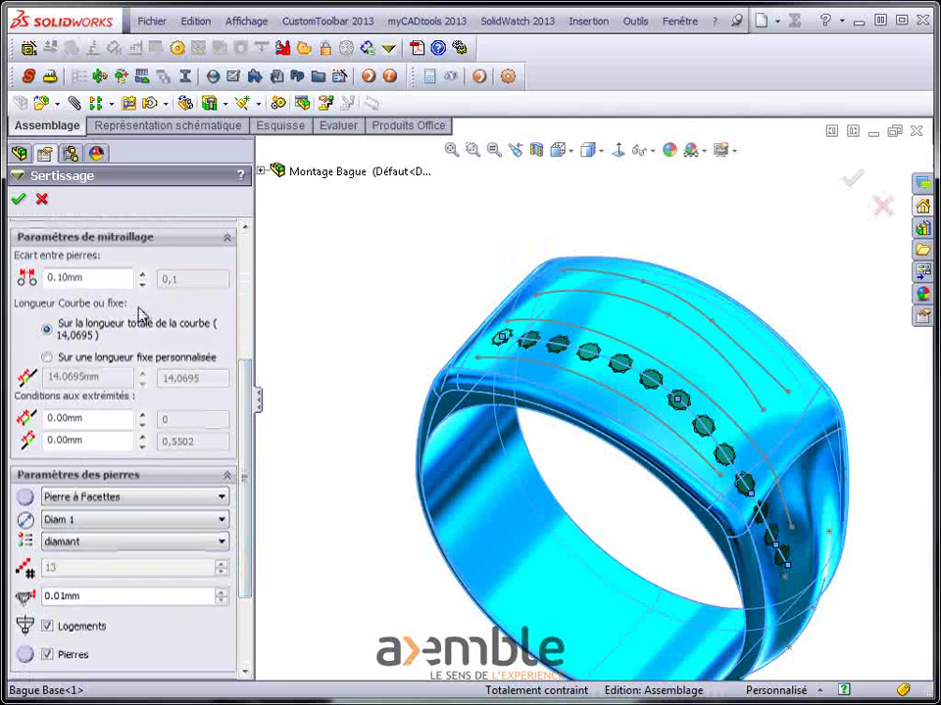
pyautogui.click(142, 274)
pyautogui.click(142, 274)
pyautogui.click(142, 275)
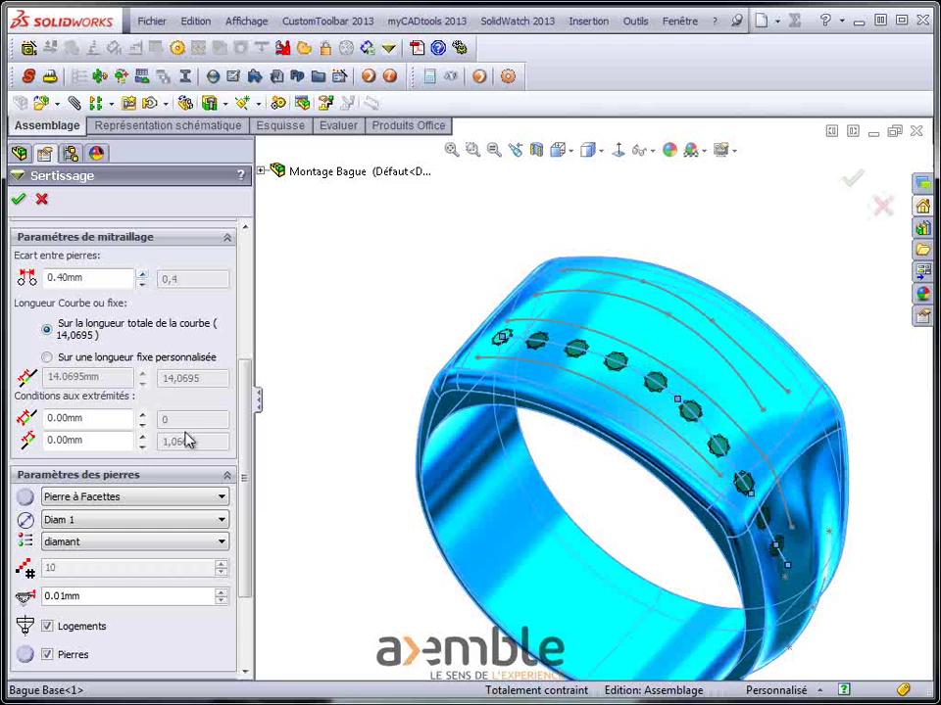
# Set the stone diameter to Diam 1.1, and open and apply the advanced stone positioning and library options
pyautogui.click(221, 520)
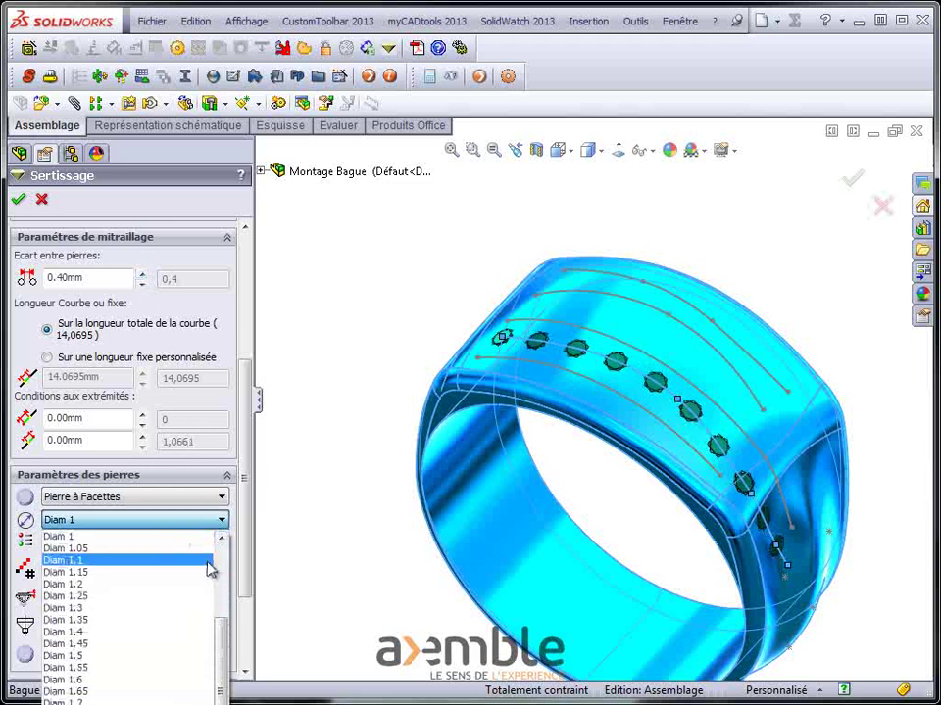
pyautogui.click(211, 561)
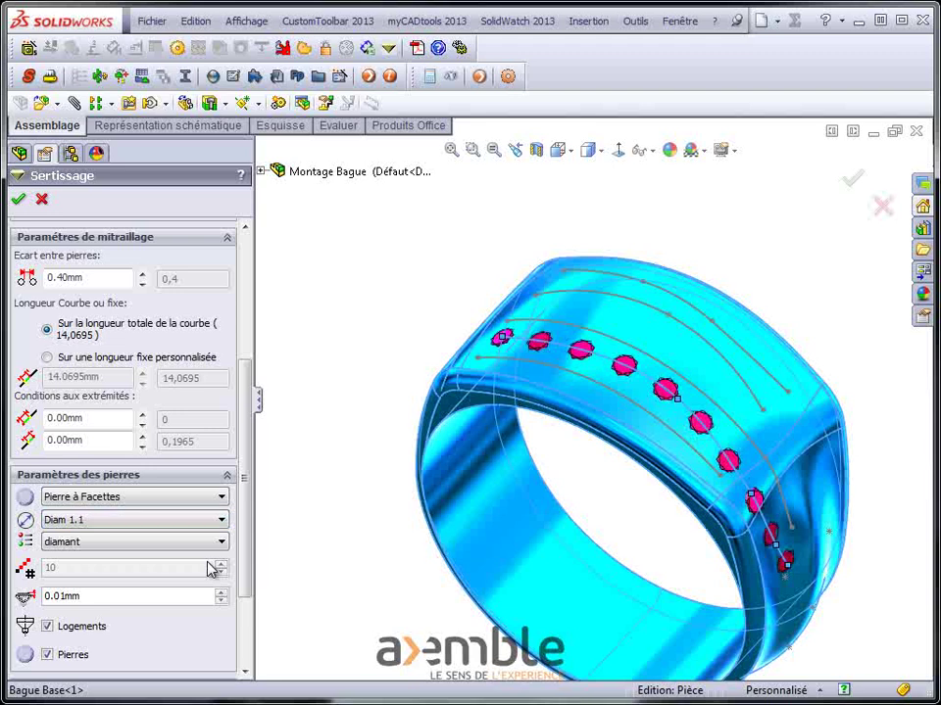
pyautogui.scroll(-3, 248, 609)
pyautogui.click(172, 664)
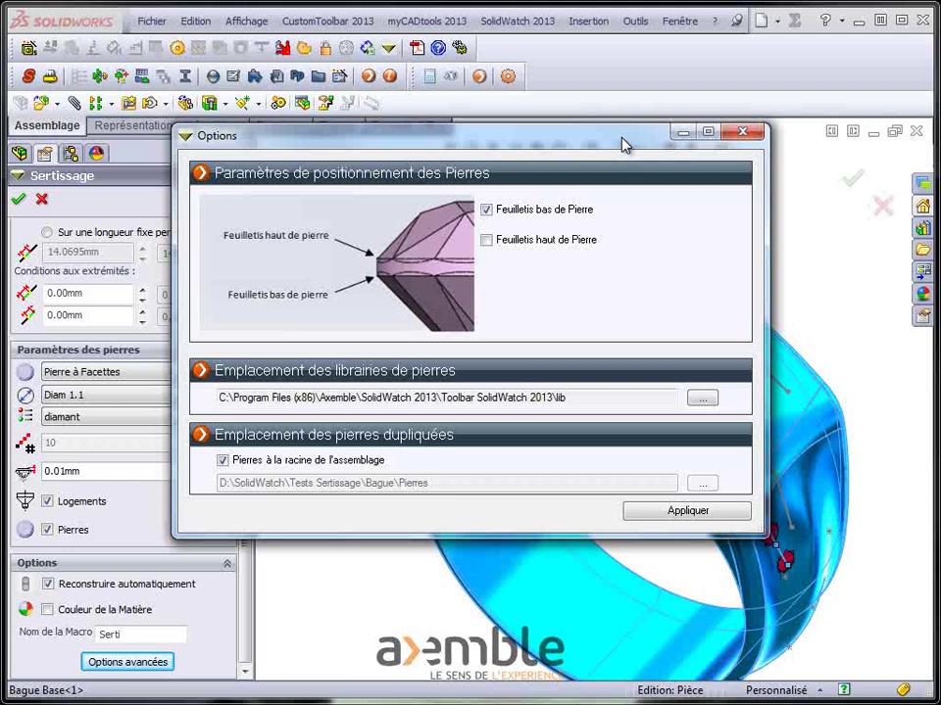
pyautogui.click(690, 511)
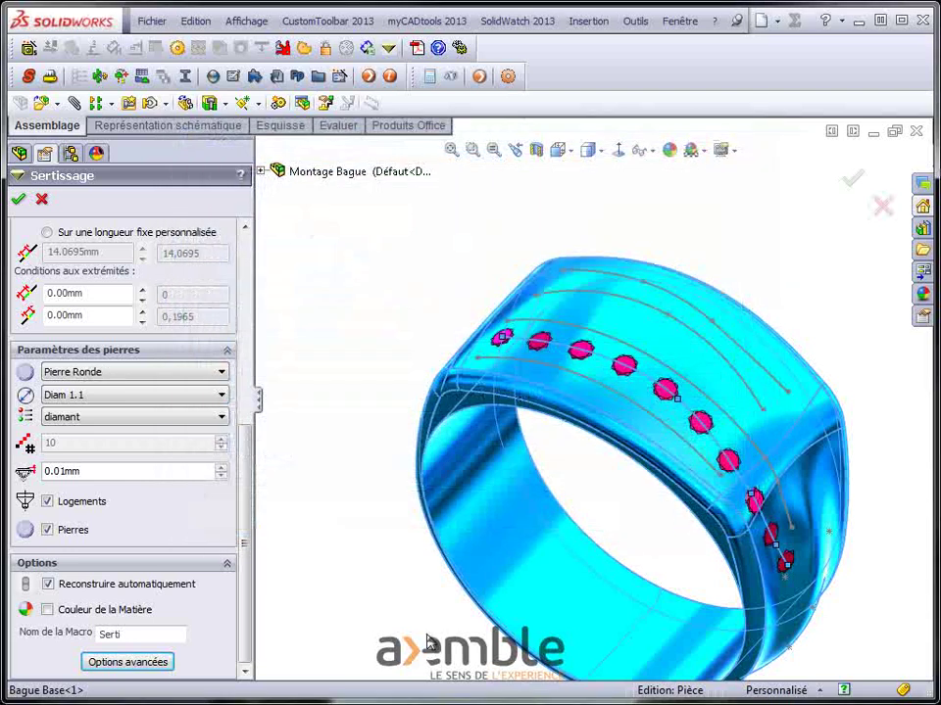
# Distribute the stones along the spline by Nombre de pierres + Diamètre, with the diameter set to Diam 1.2
pyautogui.moveTo(248, 461); pyautogui.dragTo(252, 248)
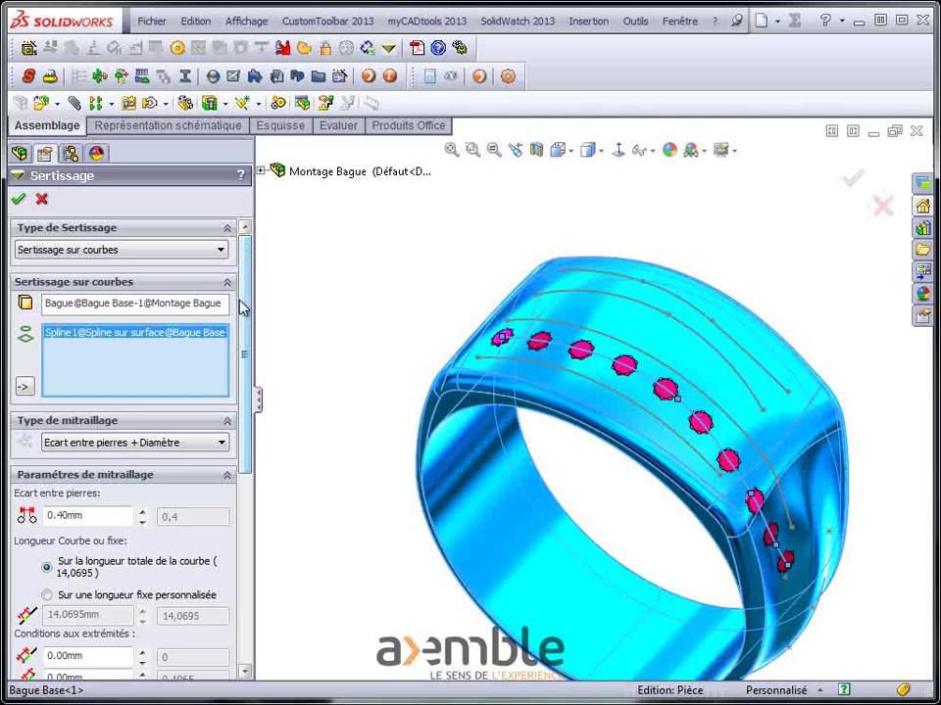
pyautogui.click(221, 444)
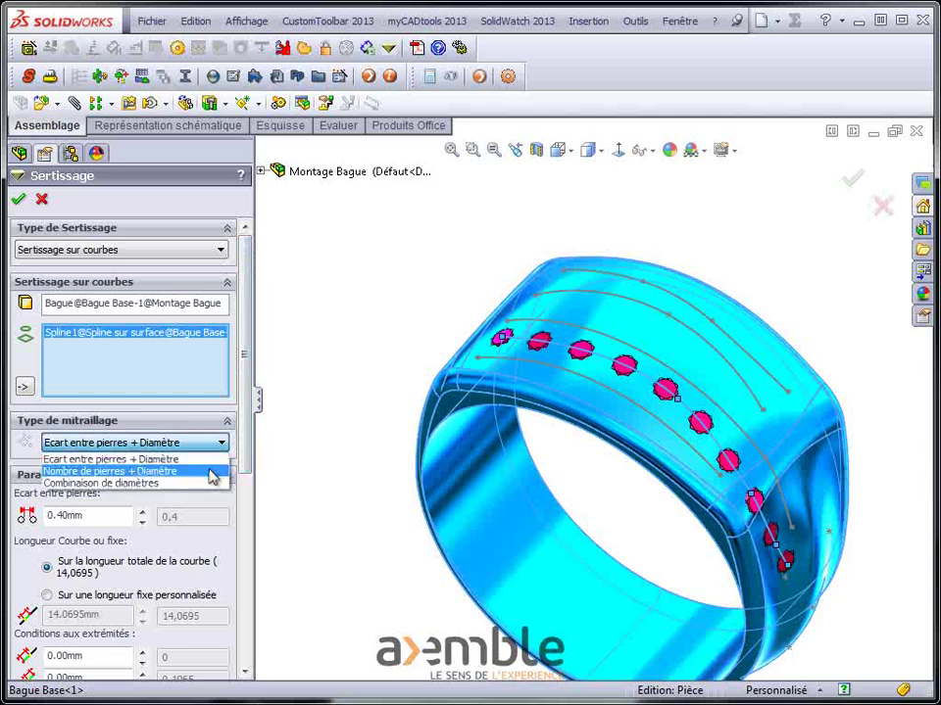
pyautogui.click(212, 474)
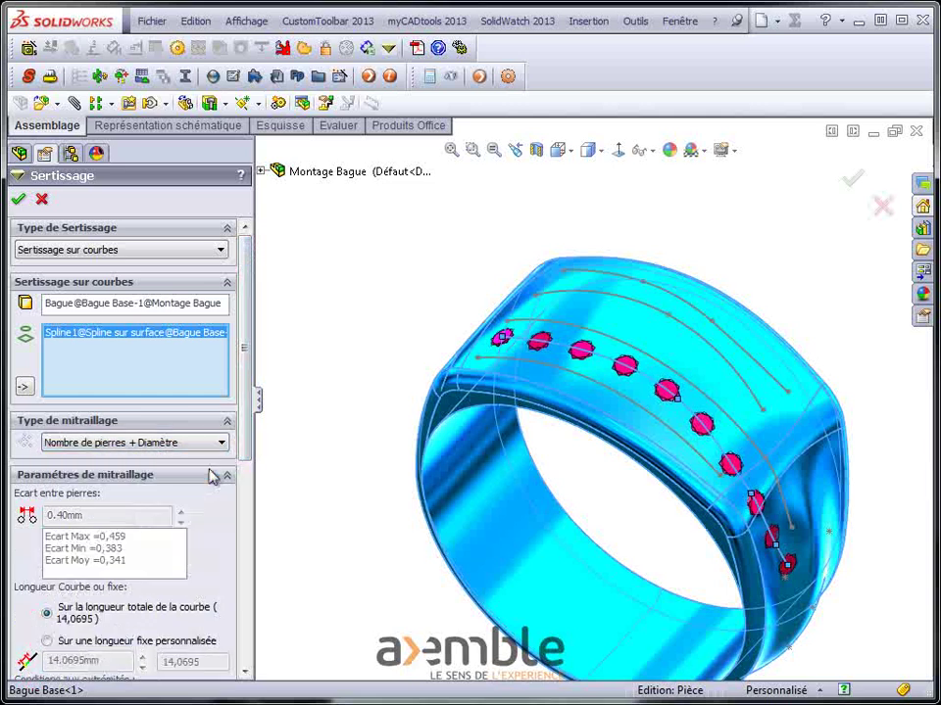
pyautogui.moveTo(247, 422); pyautogui.dragTo(252, 627)
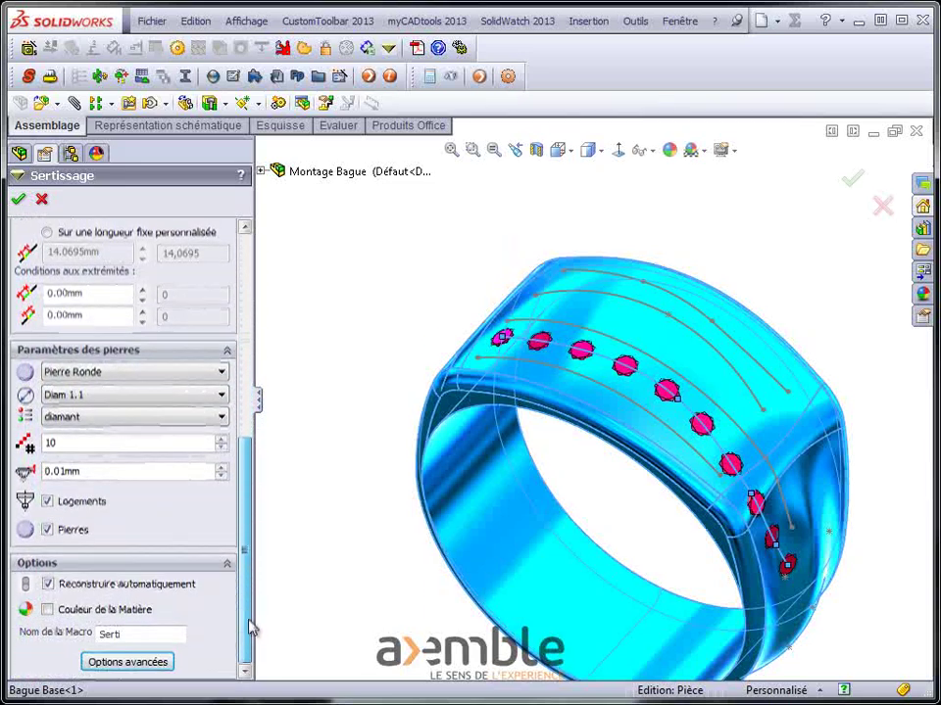
pyautogui.click(222, 395)
pyautogui.click(203, 442)
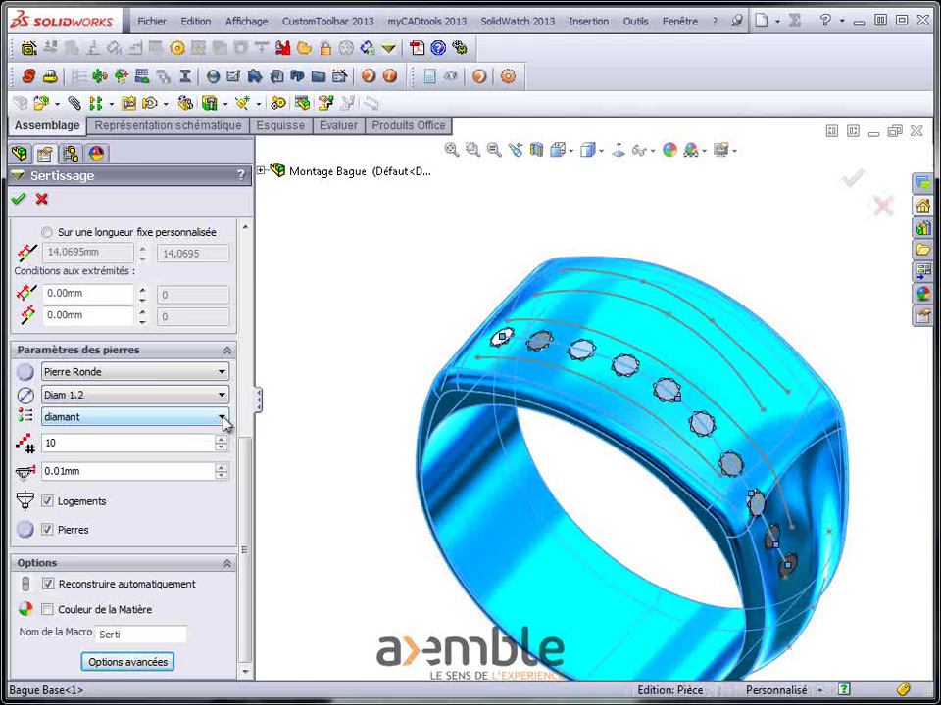
# Change the stone material to rubis and set the total number of stones to 8
pyautogui.click(222, 419)
pyautogui.click(195, 450)
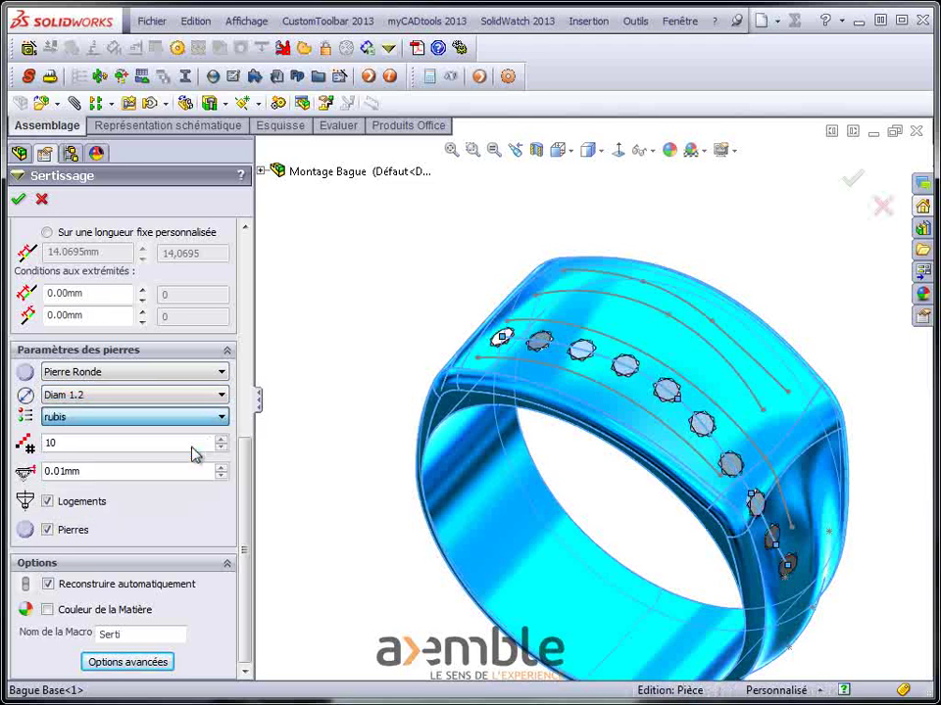
pyautogui.doubleClick(118, 442)
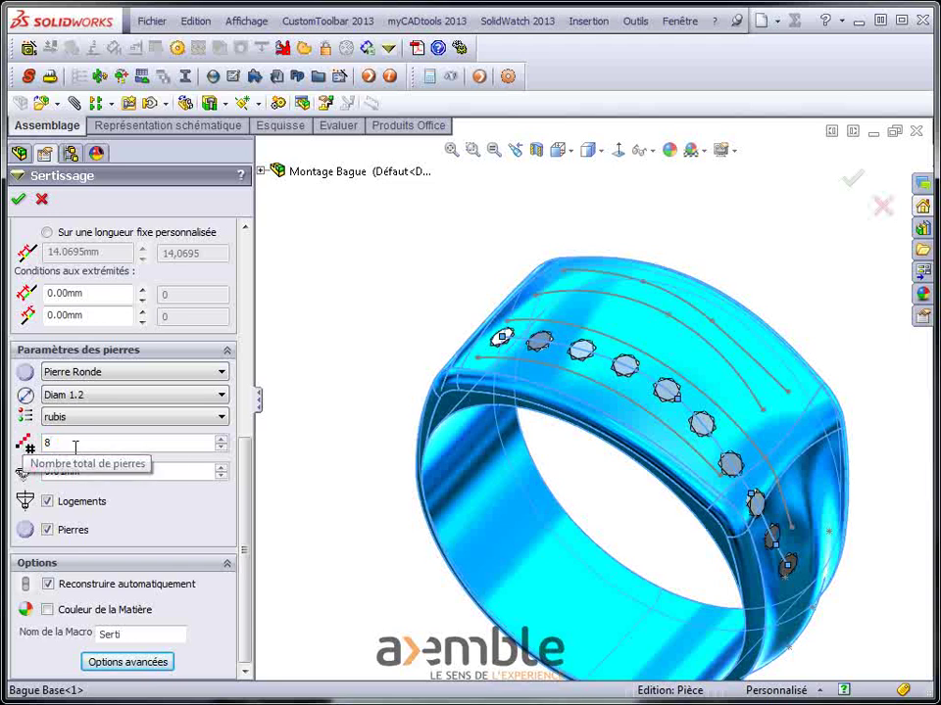
pyautogui.click(174, 472)
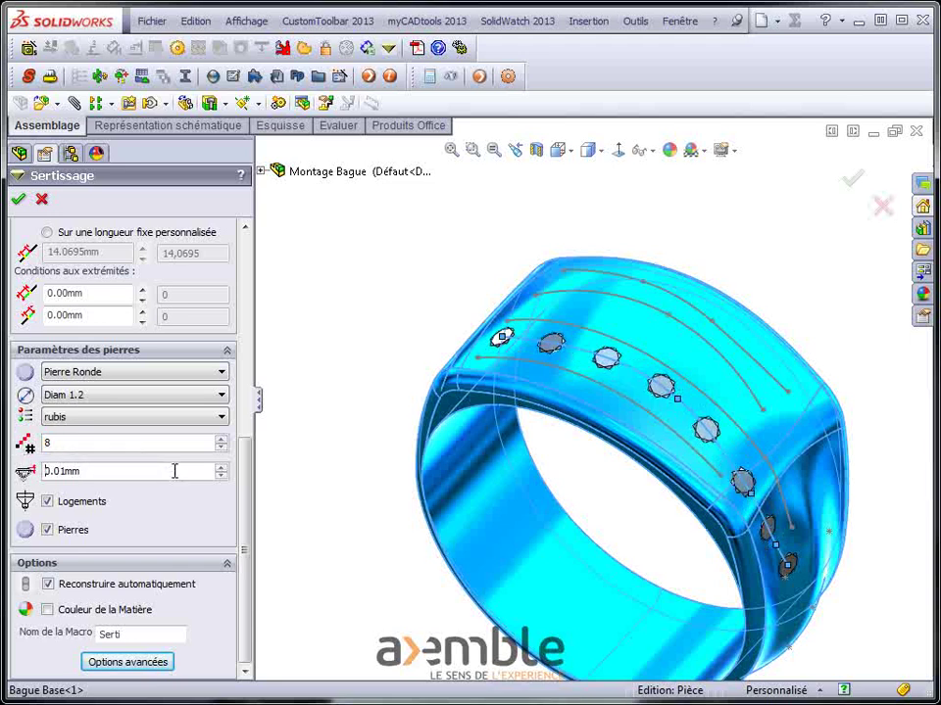
# Switch the layout type to Combinaison de diamètres and add two Pierre à Facettes stones of Diam 1.2
pyautogui.moveTo(247, 483); pyautogui.dragTo(250, 320)
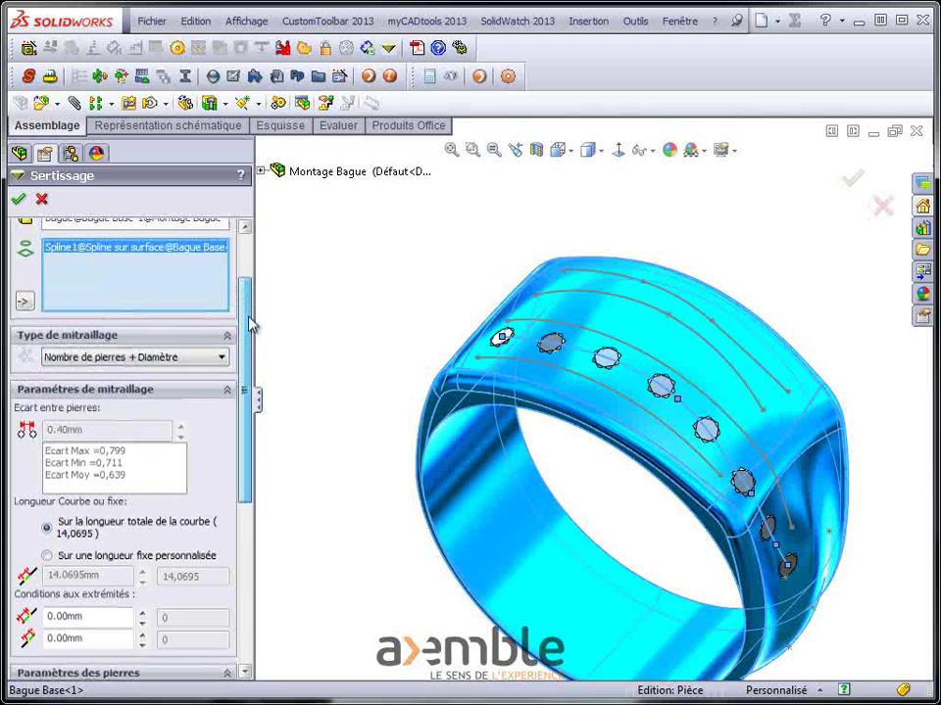
pyautogui.click(222, 360)
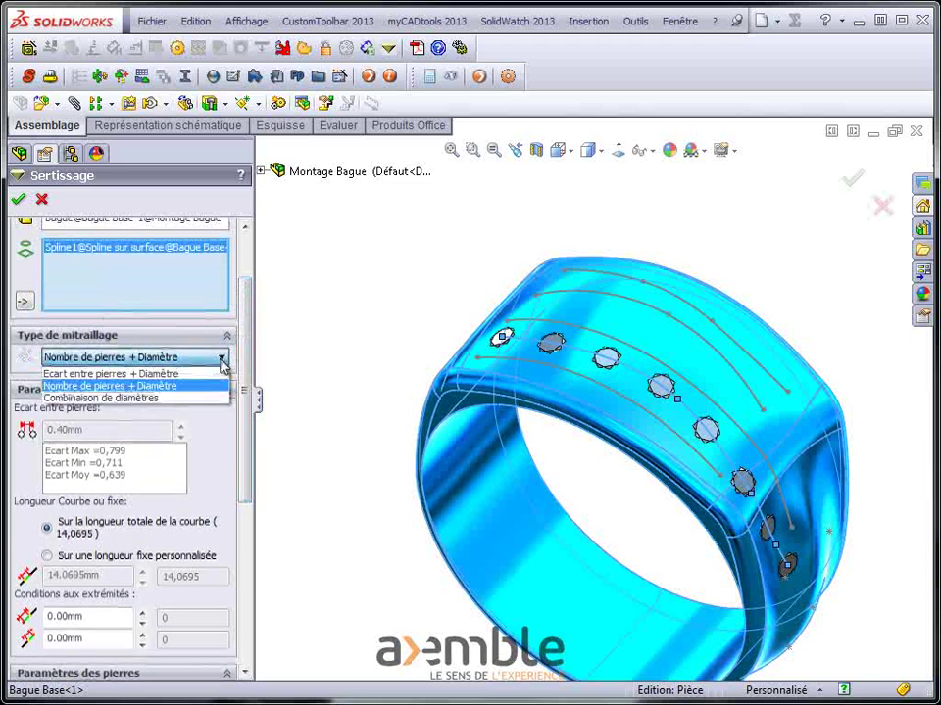
pyautogui.click(165, 399)
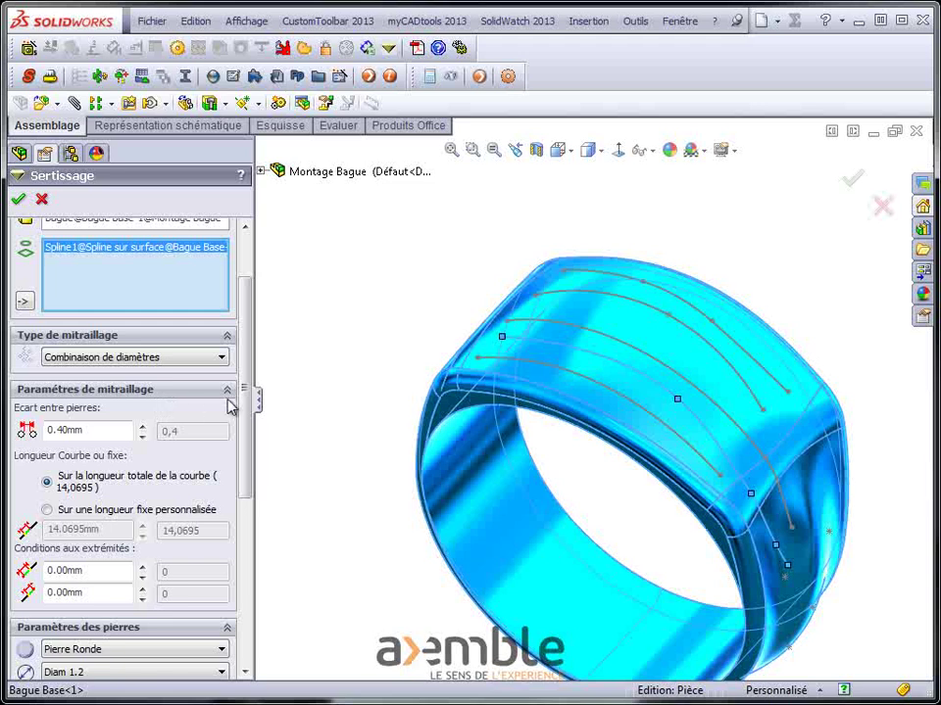
pyautogui.moveTo(247, 400); pyautogui.dragTo(246, 471)
pyautogui.click(224, 491)
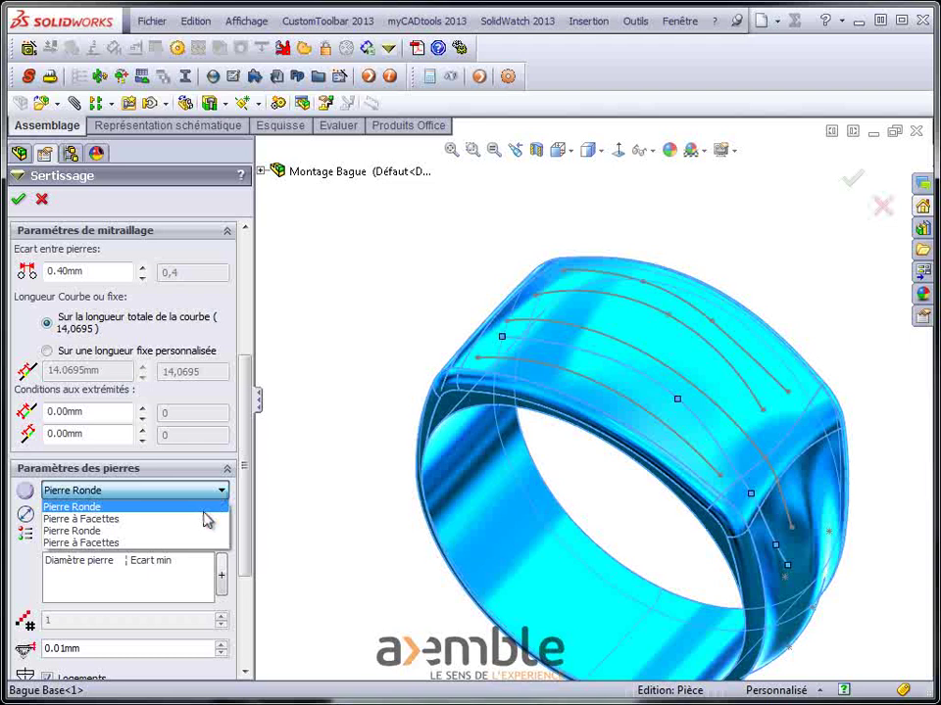
pyautogui.click(204, 517)
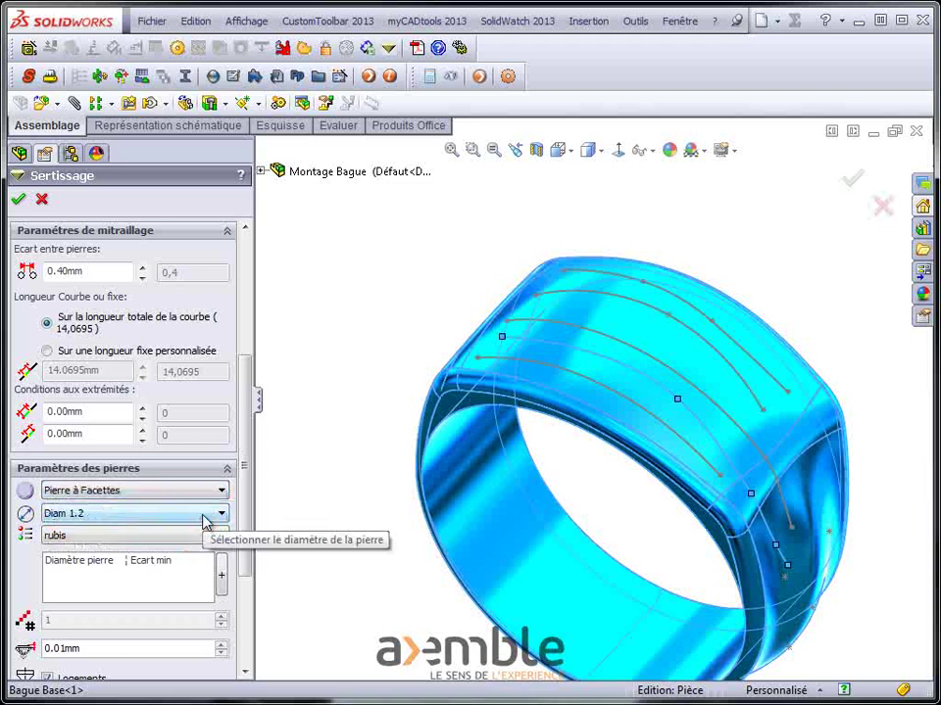
pyautogui.click(222, 582)
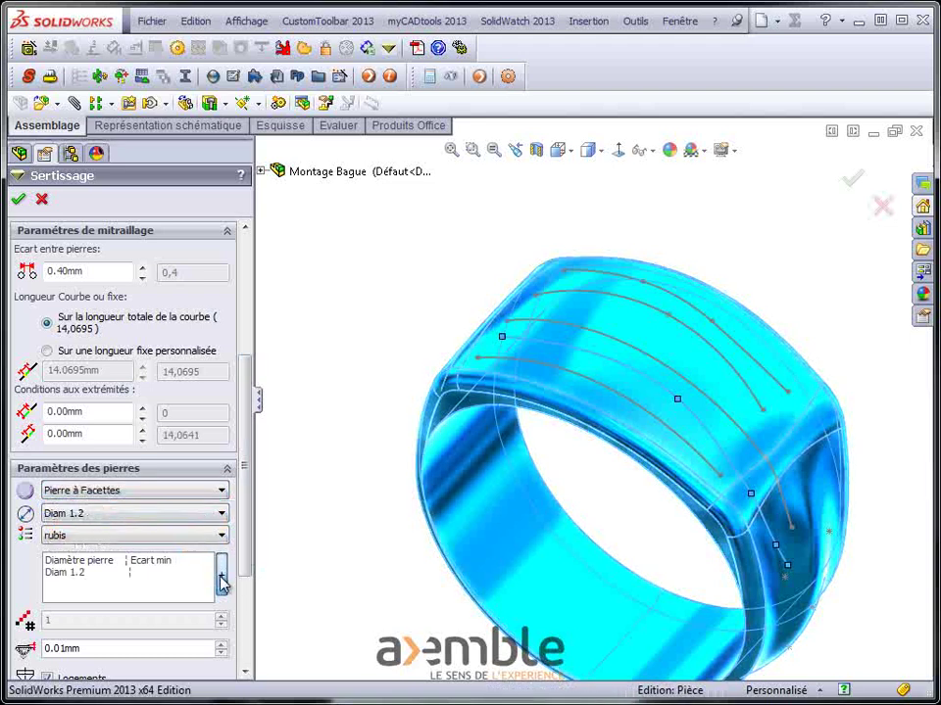
pyautogui.click(222, 582)
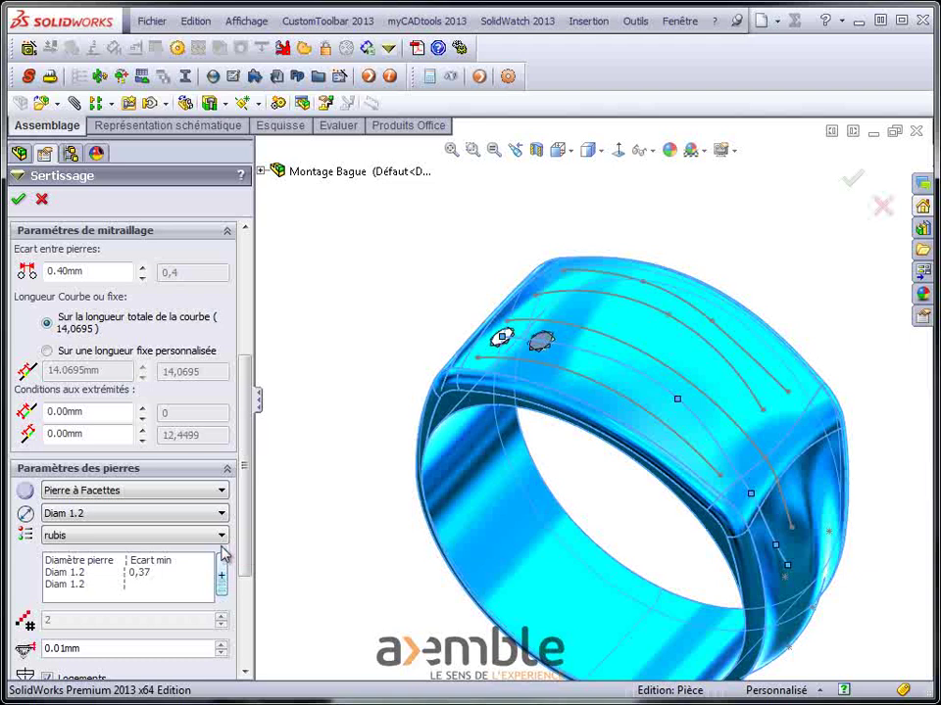
# Add two stones of Diam 1.6 to the diameter combination along the spline
pyautogui.click(222, 513)
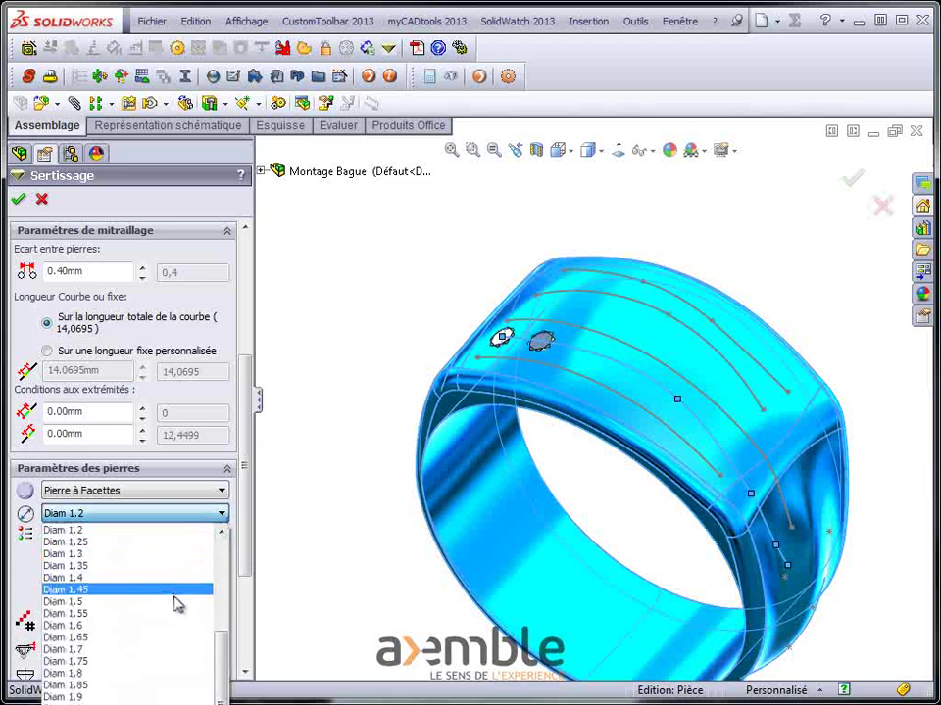
pyautogui.click(168, 627)
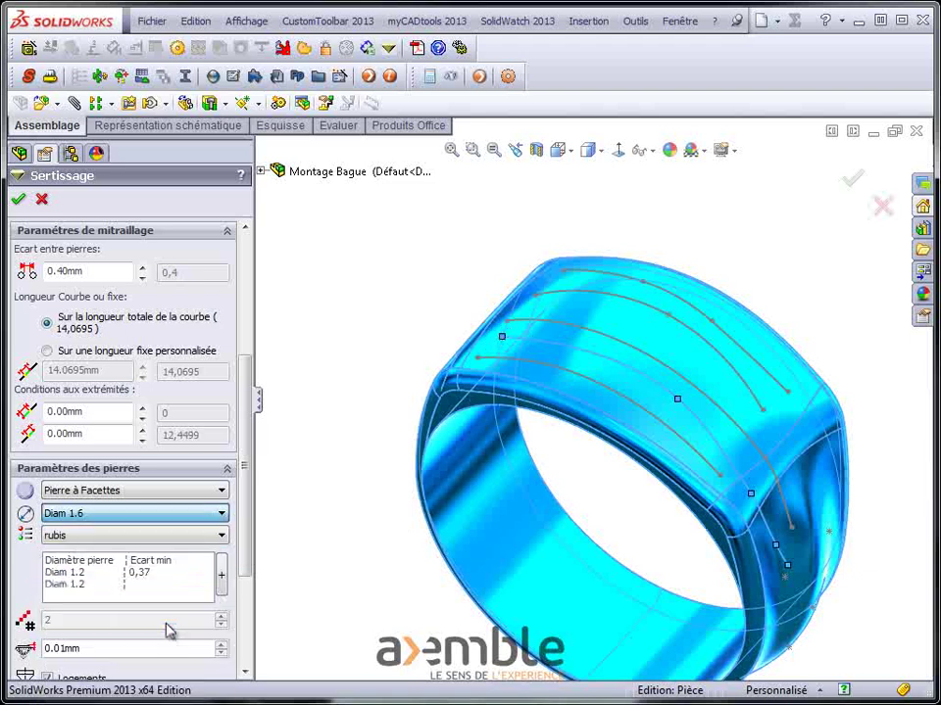
pyautogui.click(221, 575)
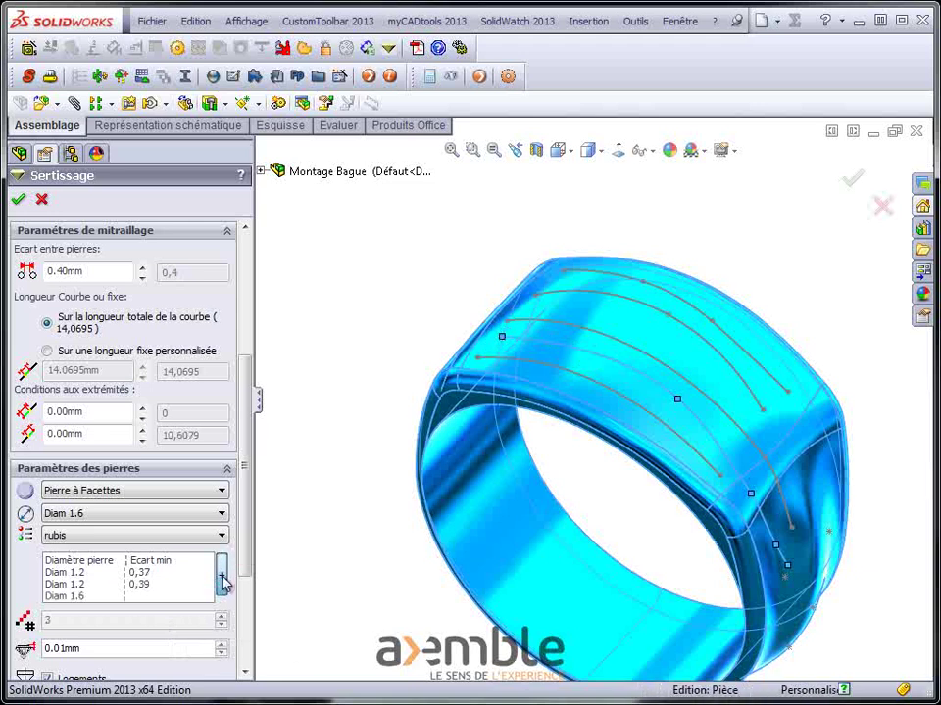
# Add four stones of Diam 0.7 to the diameter combination along the spline
pyautogui.click(222, 514)
pyautogui.moveTo(220, 672); pyautogui.dragTo(225, 584)
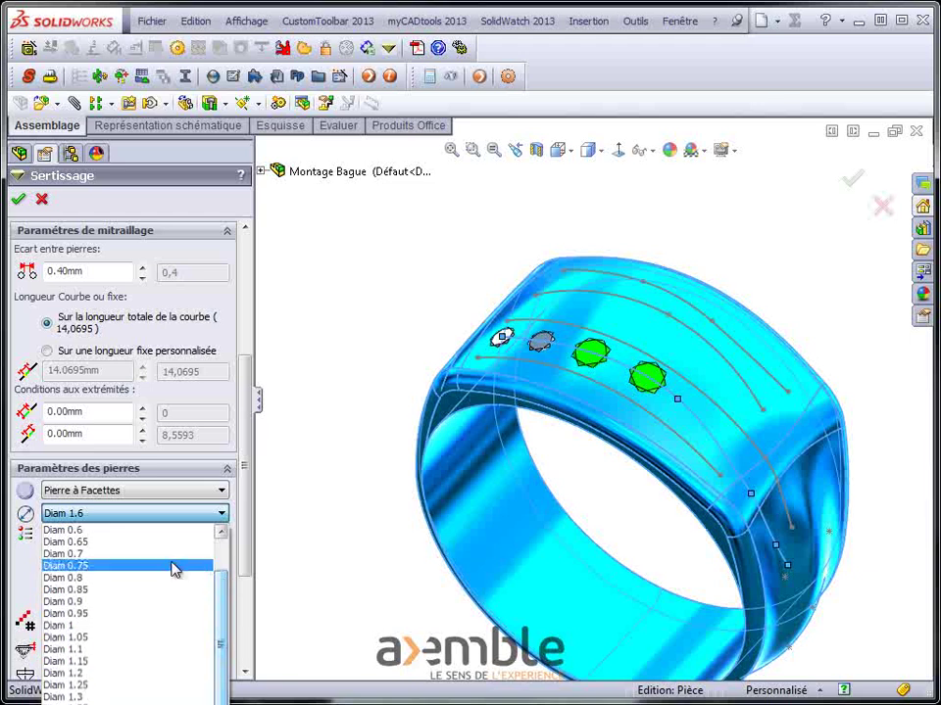
pyautogui.click(162, 554)
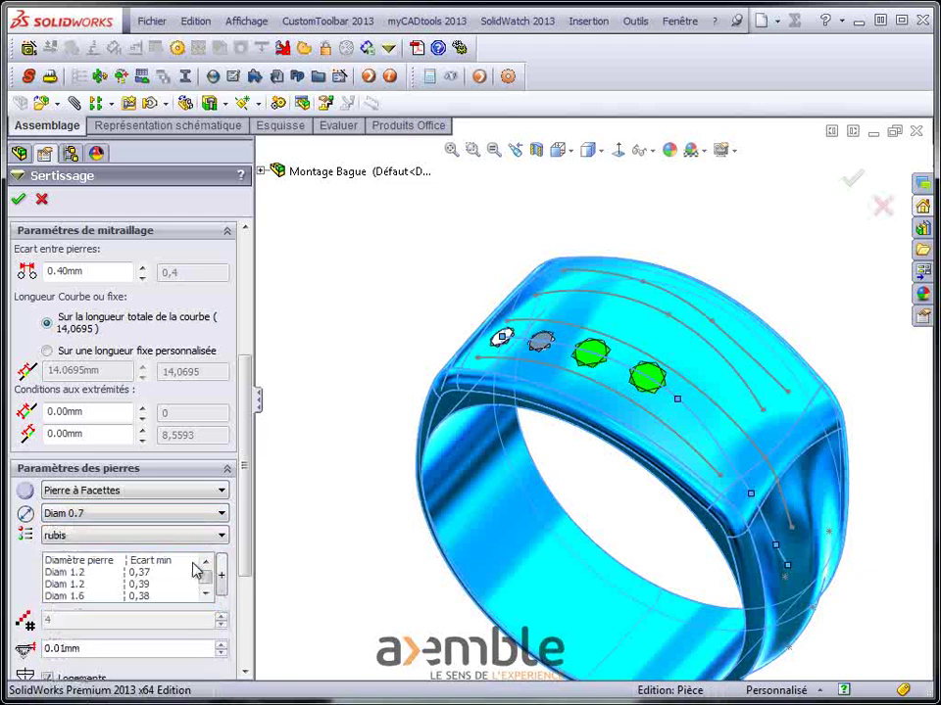
pyautogui.click(221, 583)
pyautogui.click(222, 582)
pyautogui.click(222, 583)
pyautogui.click(221, 582)
# Turn off the creation of stone seats (Logements), and cancel the ring's Sertissage operation
pyautogui.scroll(-1, 248, 564)
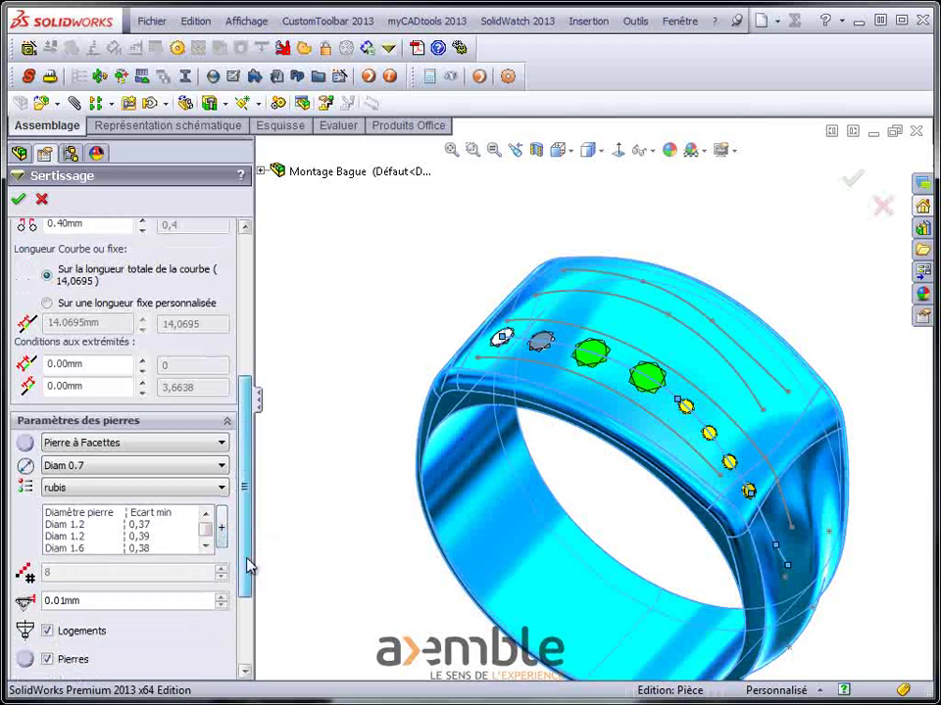
pyautogui.moveTo(248, 566); pyautogui.dragTo(248, 639)
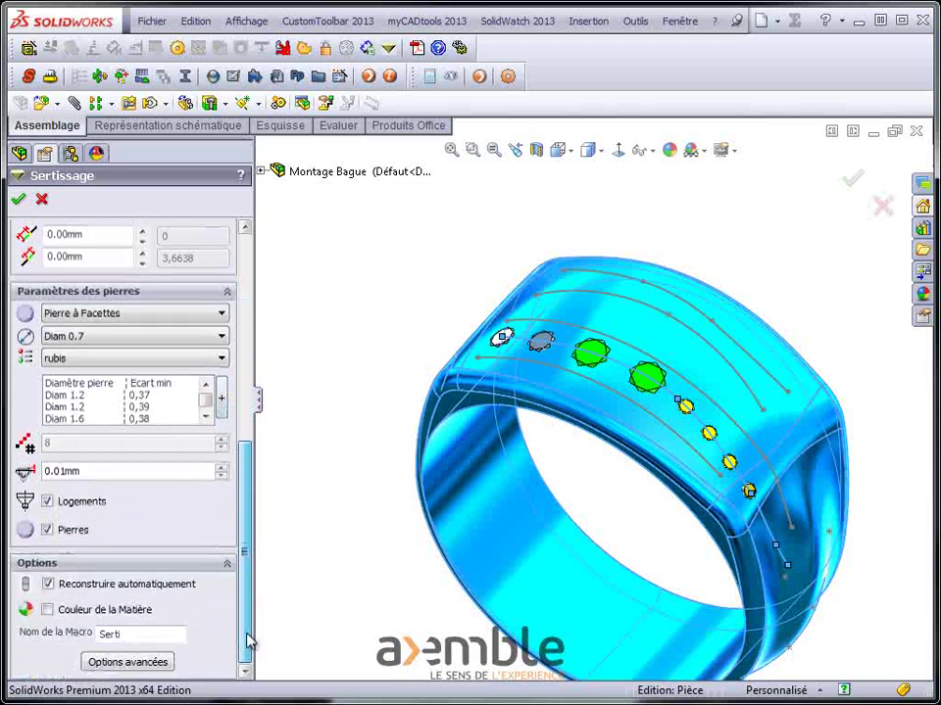
pyautogui.click(48, 502)
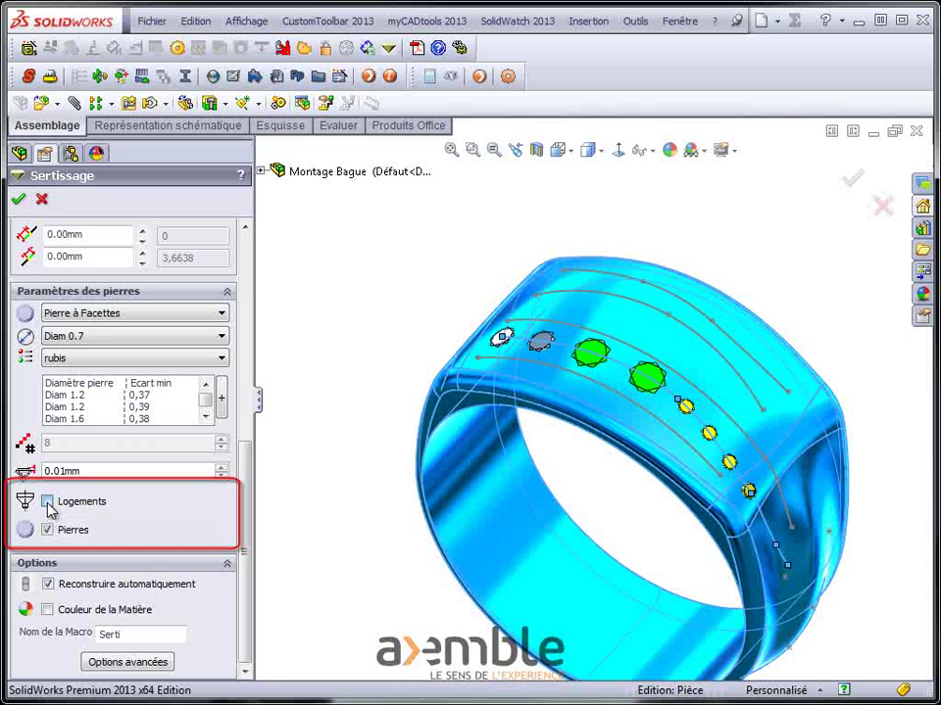
pyautogui.click(41, 199)
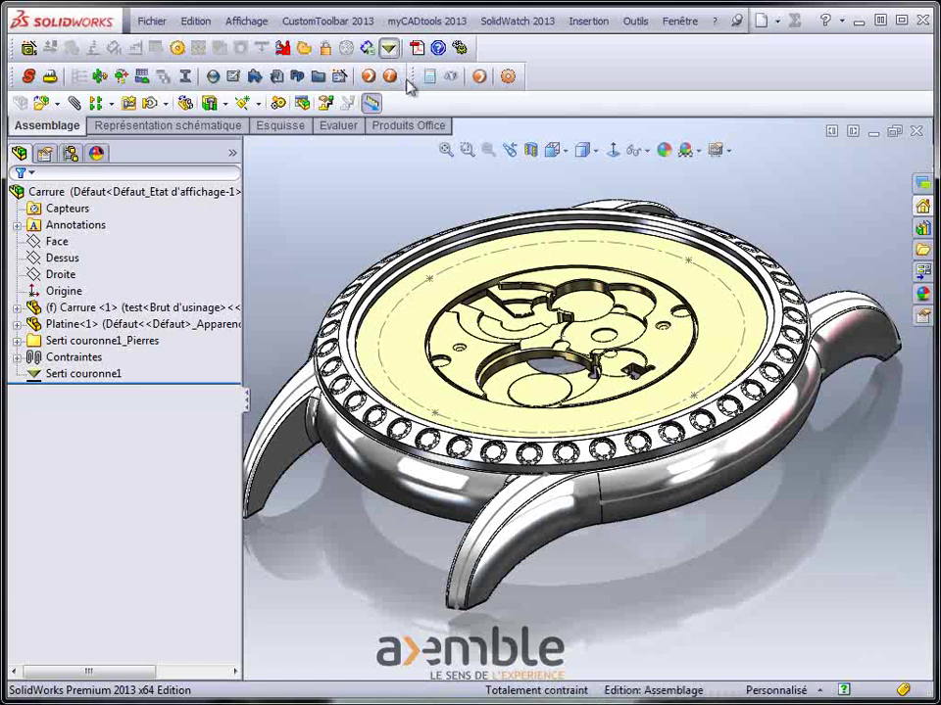
# Start a Sertissage sur courbes on the watch case body, laying stones along the arc on the case's outer side between the lugs
pyautogui.click(373, 103)
pyautogui.click(210, 250)
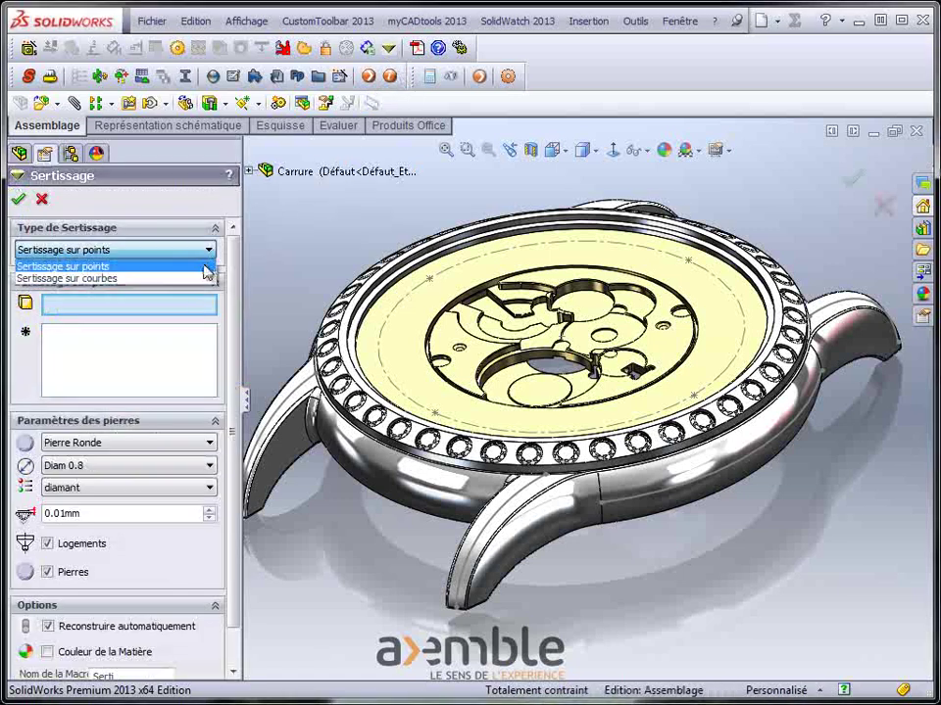
pyautogui.click(200, 280)
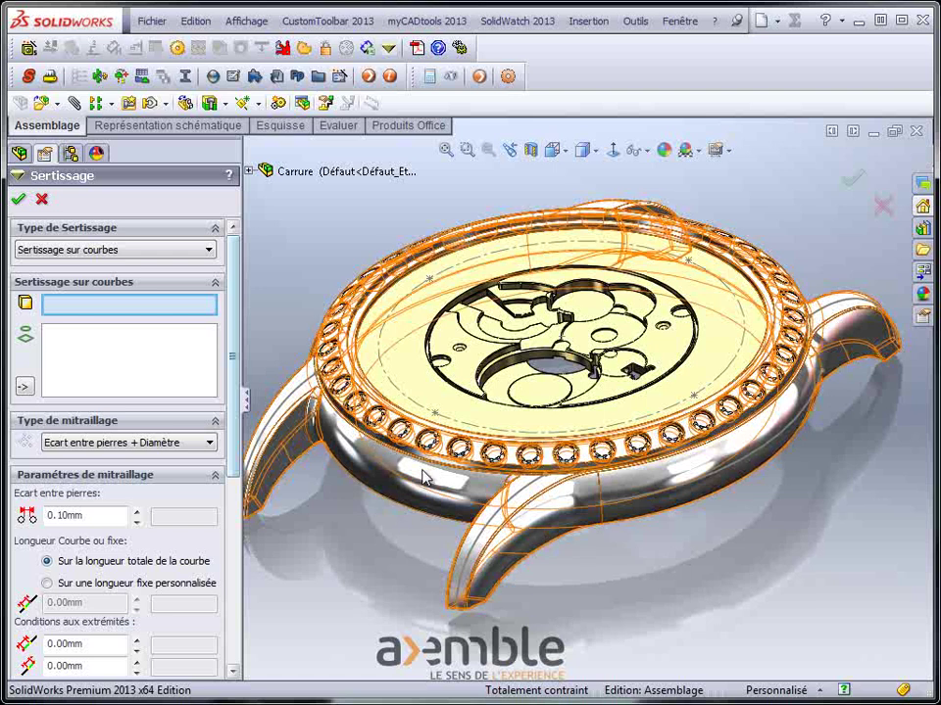
pyautogui.click(420, 488)
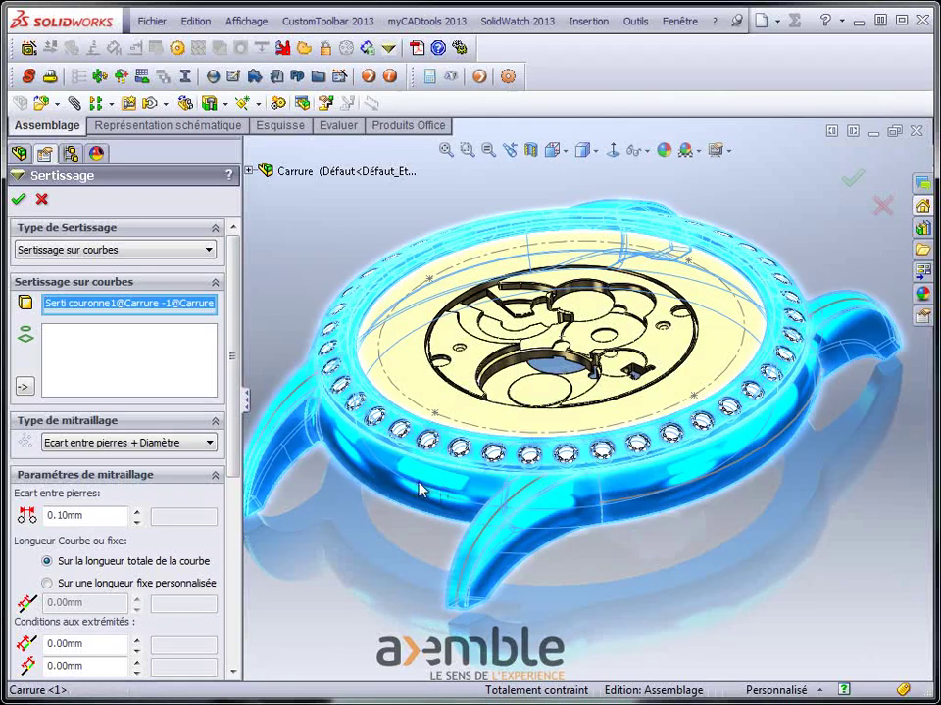
pyautogui.click(151, 380)
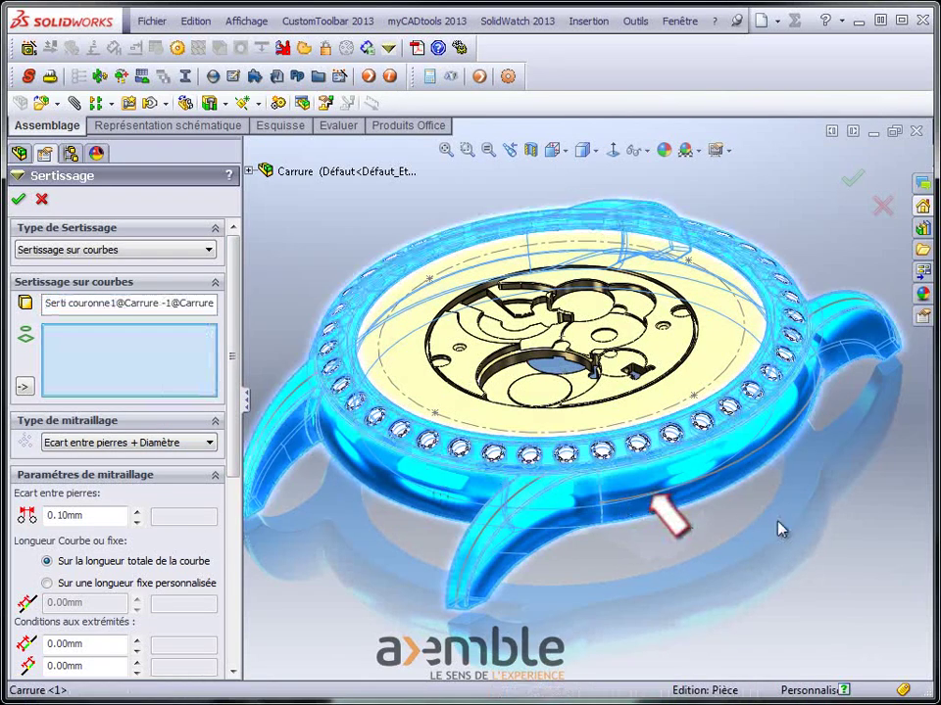
pyautogui.click(780, 528)
pyautogui.moveTo(779, 527); pyautogui.dragTo(764, 478, button='middle')
pyautogui.scroll(-3, 706, 483)
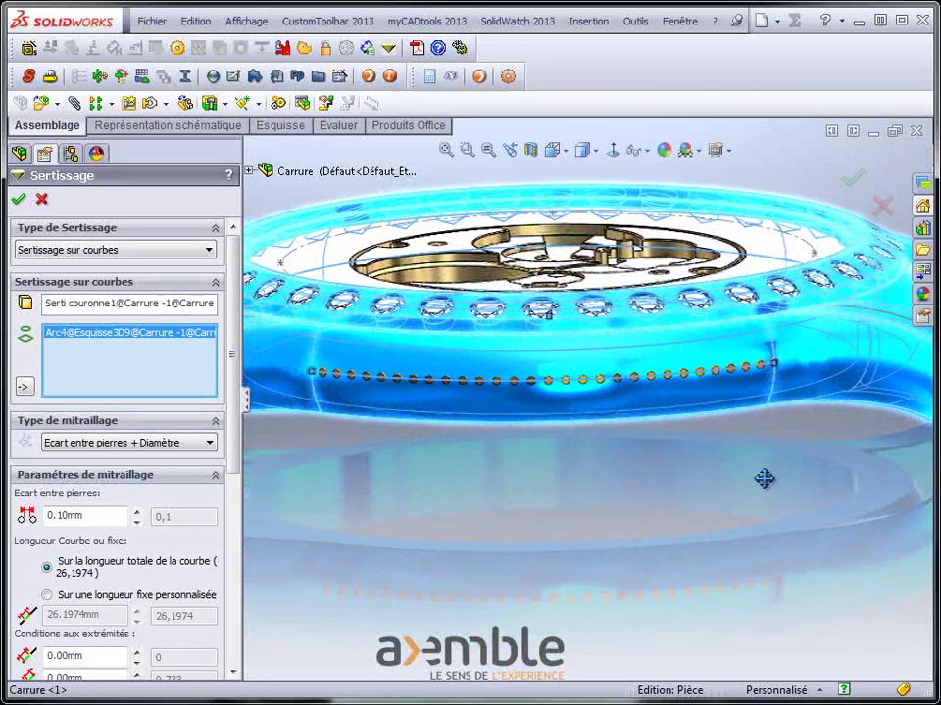
# Define the stones along the case's side arc as Pierre à Facettes, Diam 1.2, in rubis
pyautogui.moveTo(235, 413); pyautogui.dragTo(238, 549)
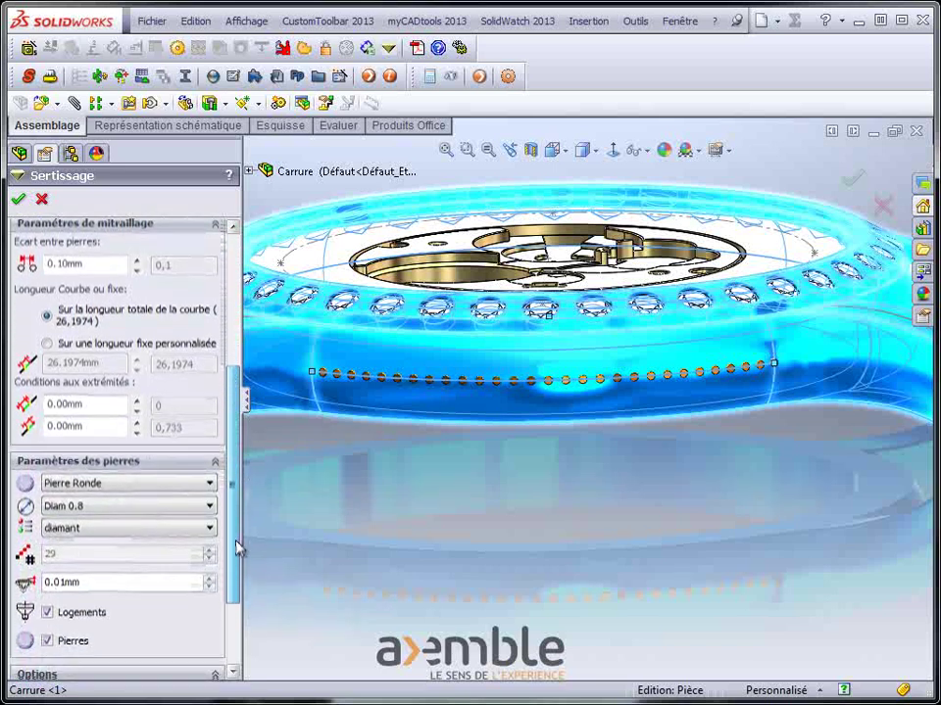
pyautogui.click(206, 488)
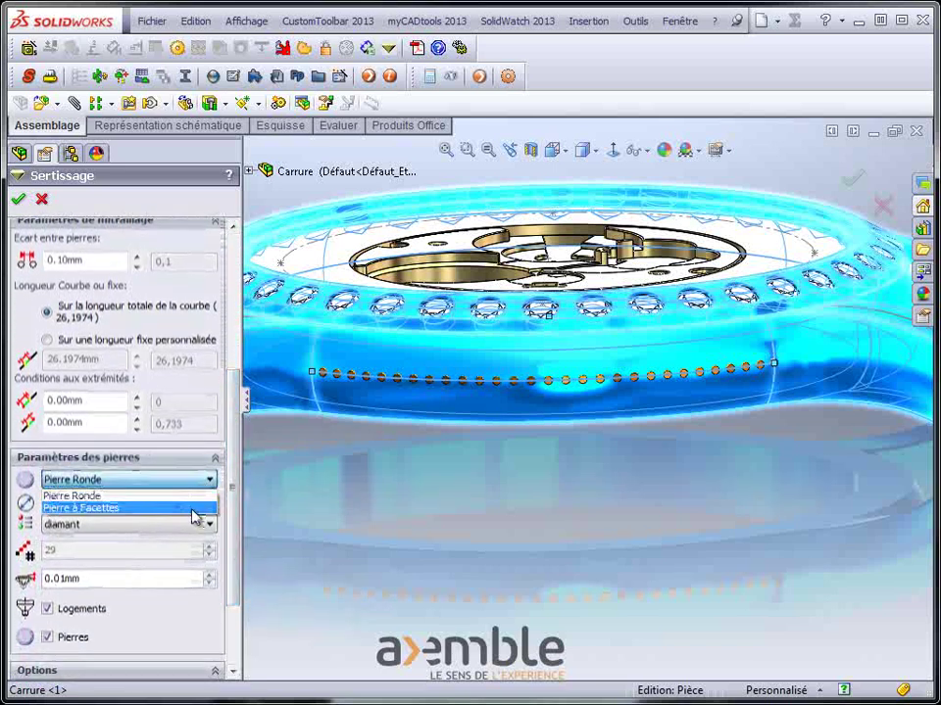
pyautogui.click(196, 508)
pyautogui.click(196, 503)
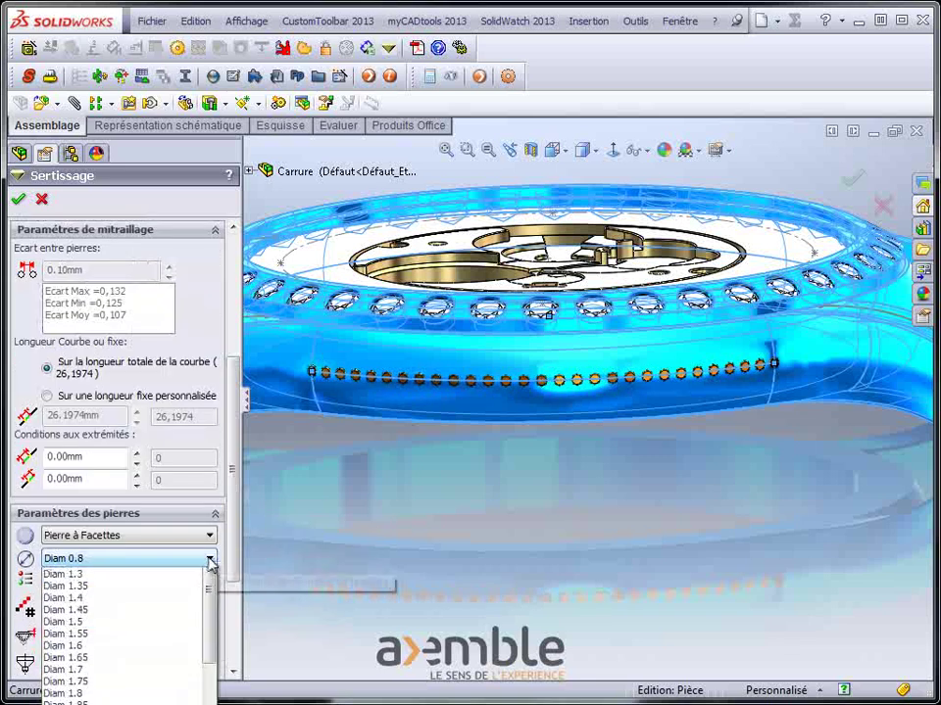
pyautogui.click(145, 672)
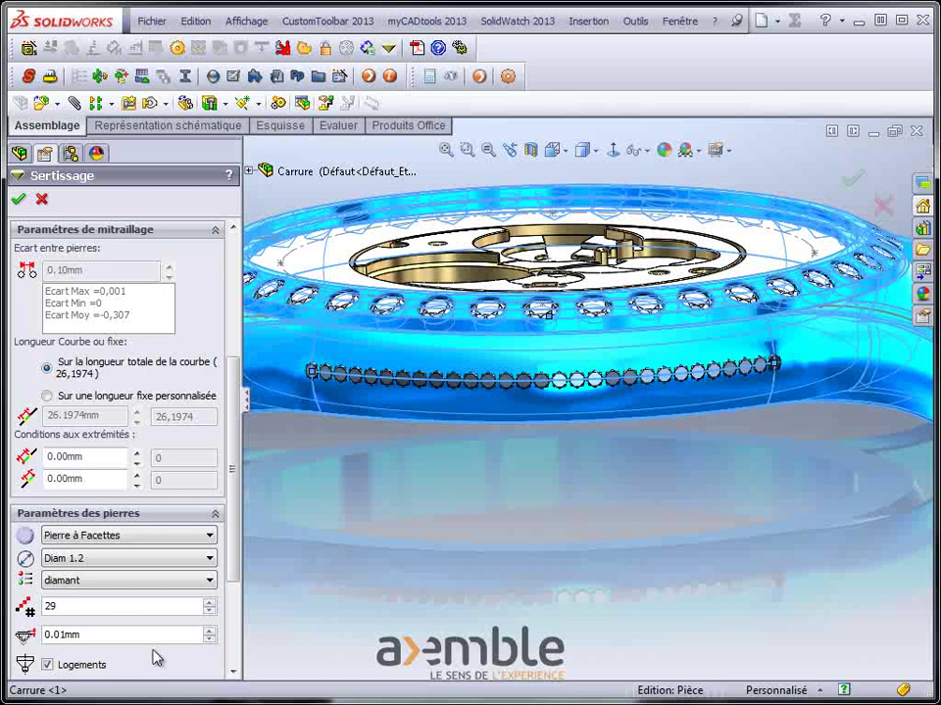
pyautogui.click(108, 580)
pyautogui.click(103, 612)
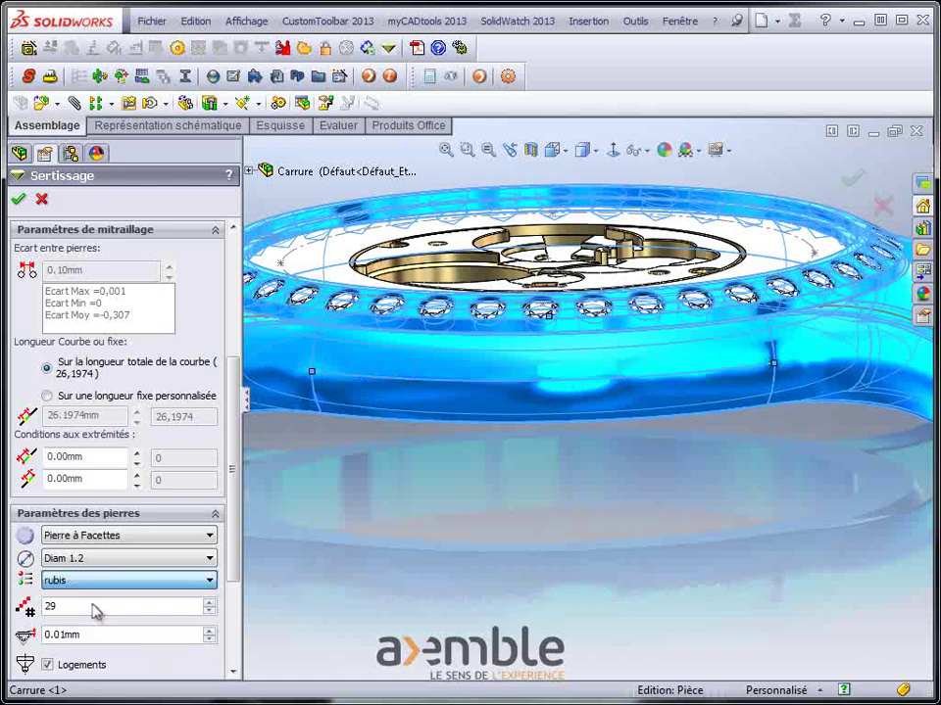
# Set the total number of stones to 10 and the stone offset to 0.03 mm
pyautogui.moveTo(90, 606); pyautogui.dragTo(31, 611)
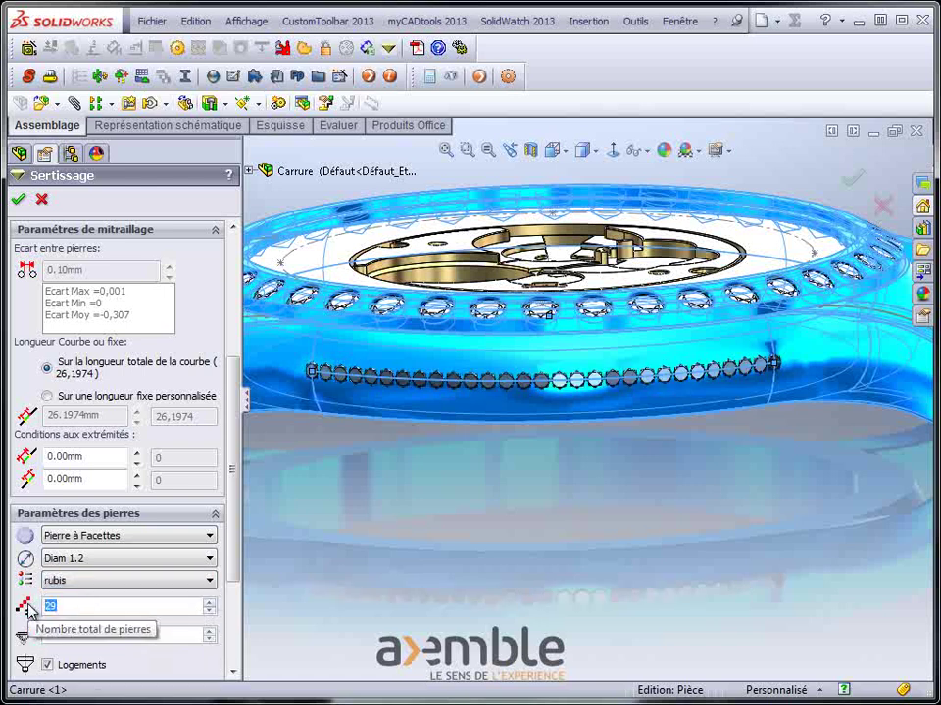
pyautogui.write('10')
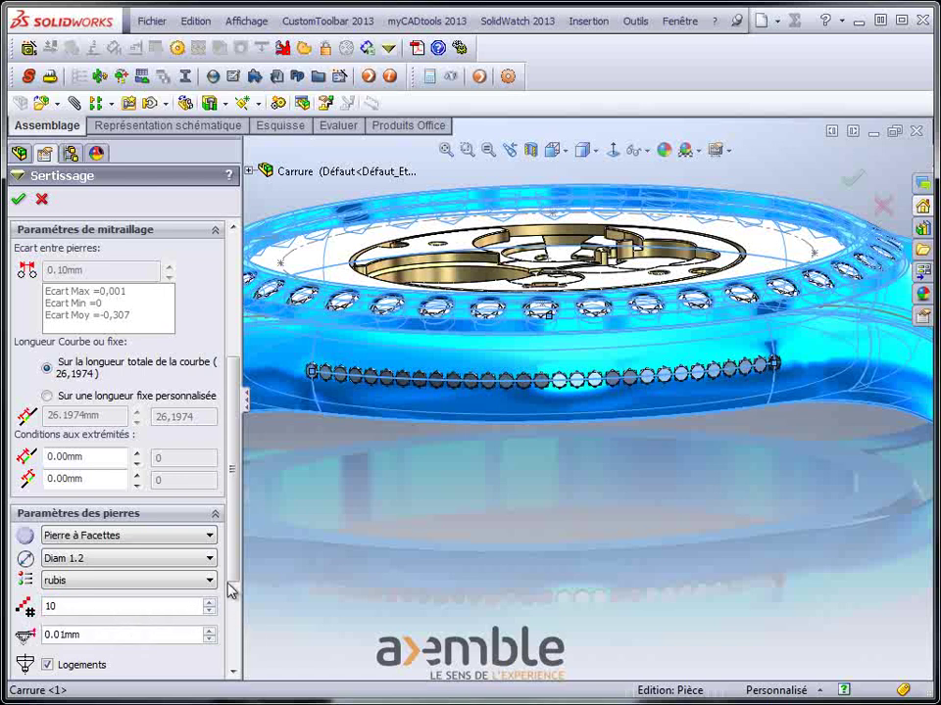
pyautogui.scroll(-3, 233, 627)
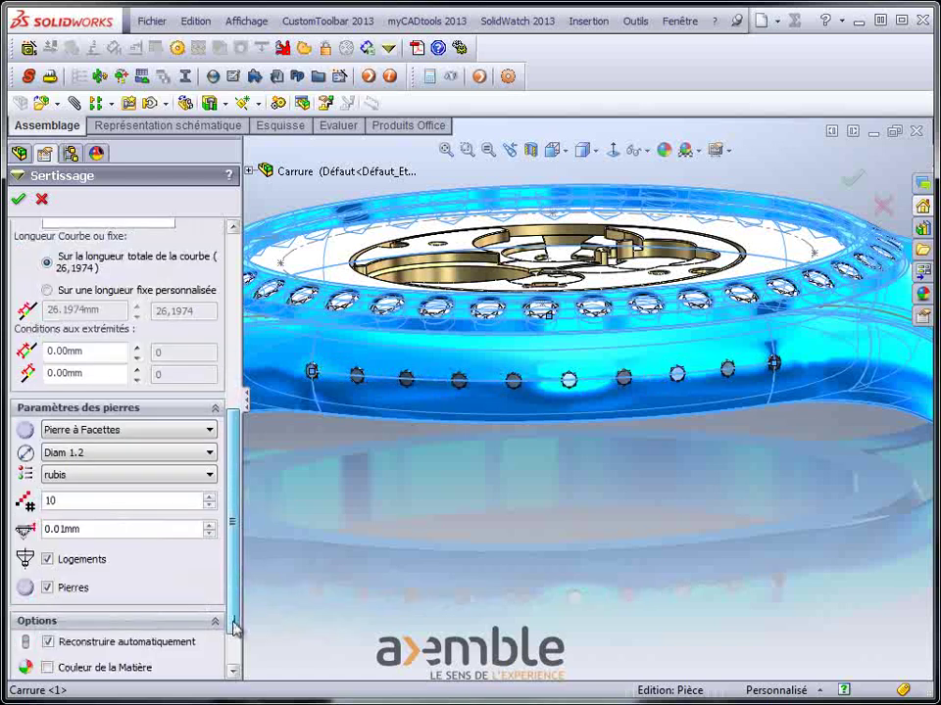
pyautogui.click(209, 526)
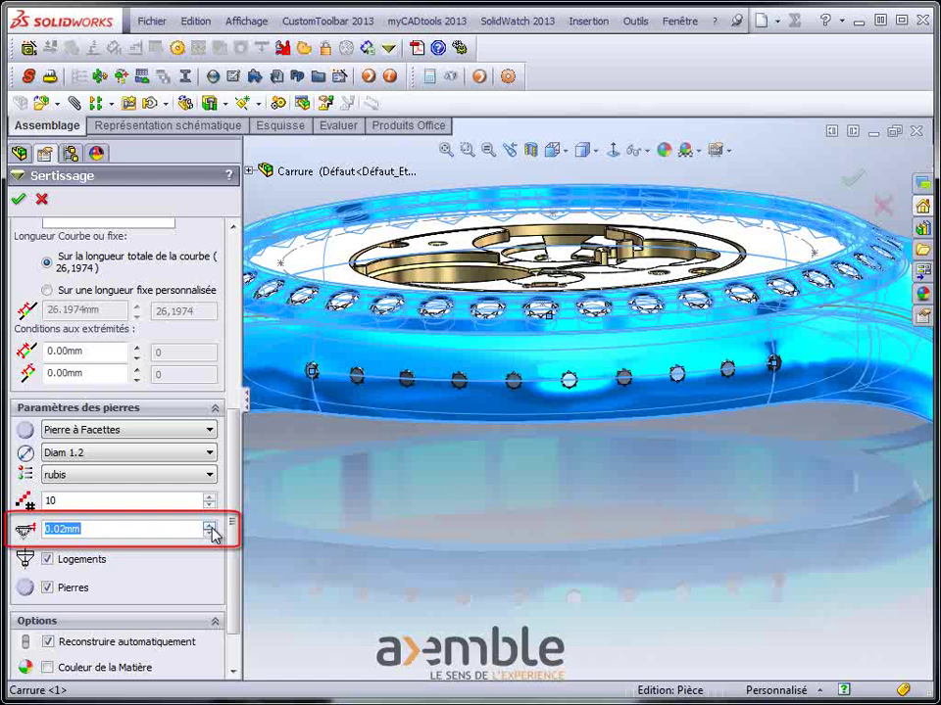
pyautogui.click(210, 526)
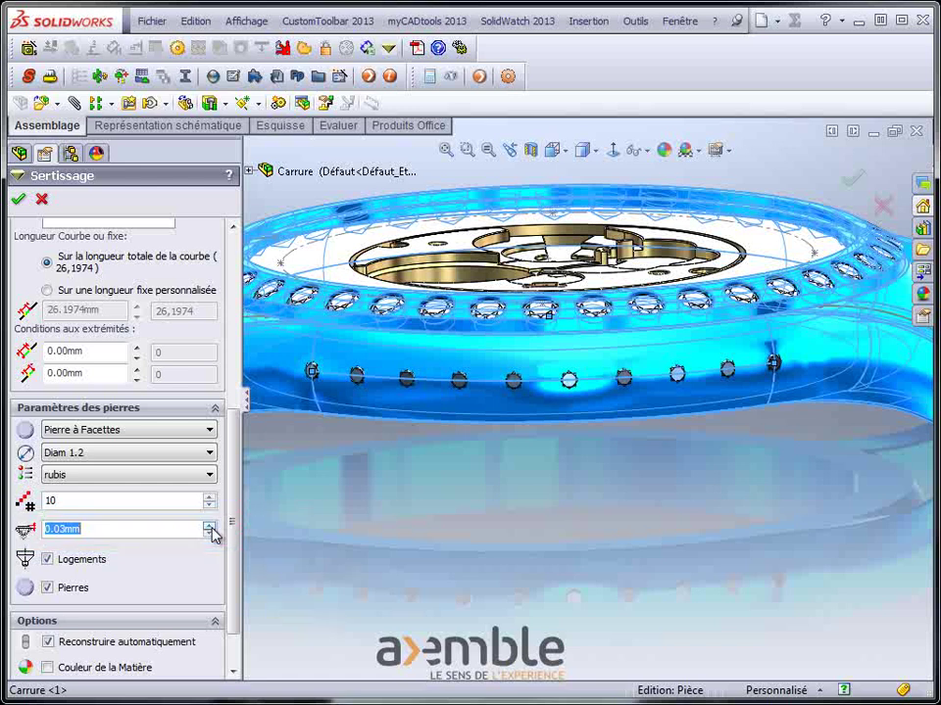
# Set both end conditions (Conditions aux extrémités) of the stone row to 0.70 mm
pyautogui.click(93, 351)
pyautogui.write('0.7')
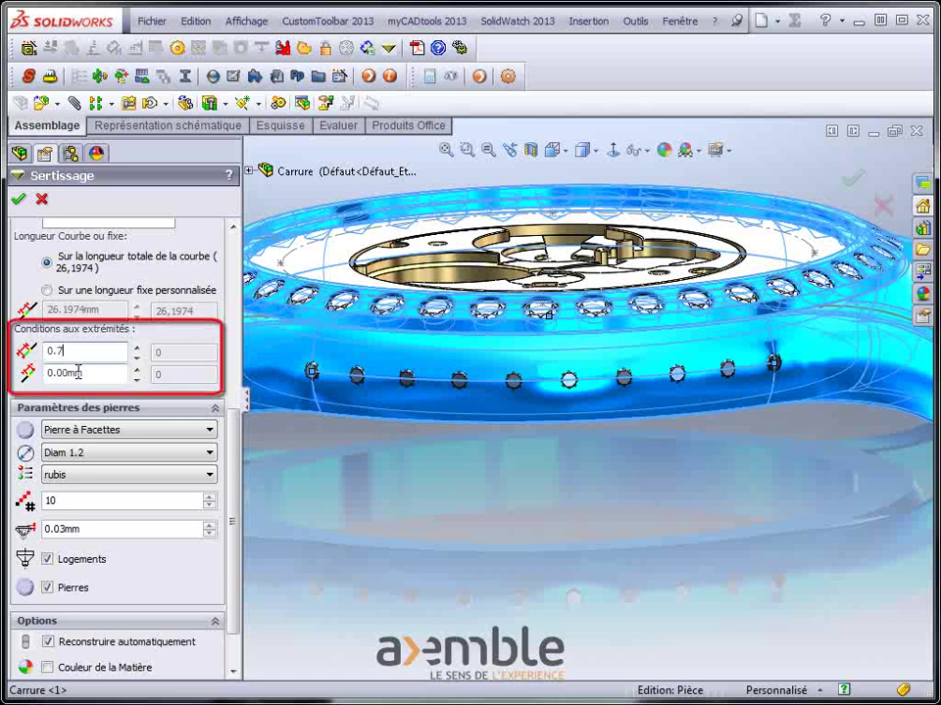
pyautogui.click(44, 374)
pyautogui.write('0.')
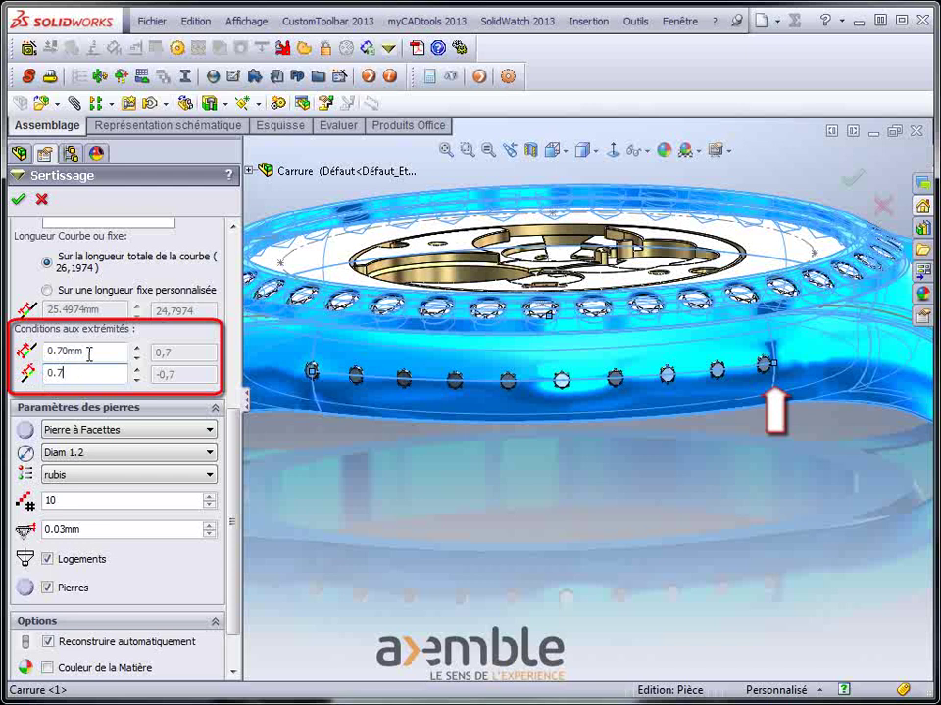
pyautogui.write('7')
pyautogui.press('Return')
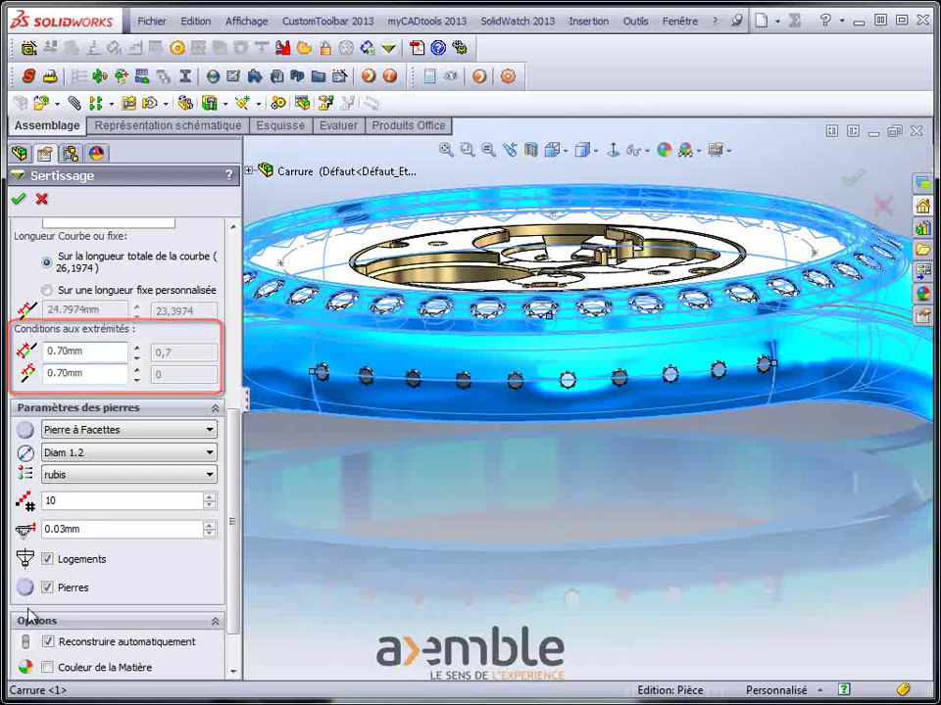
# Enable Couleur de la Matière, name the macro "Serti côté", and validate the Sertissage operation
pyautogui.moveTo(231, 541); pyautogui.dragTo(233, 595)
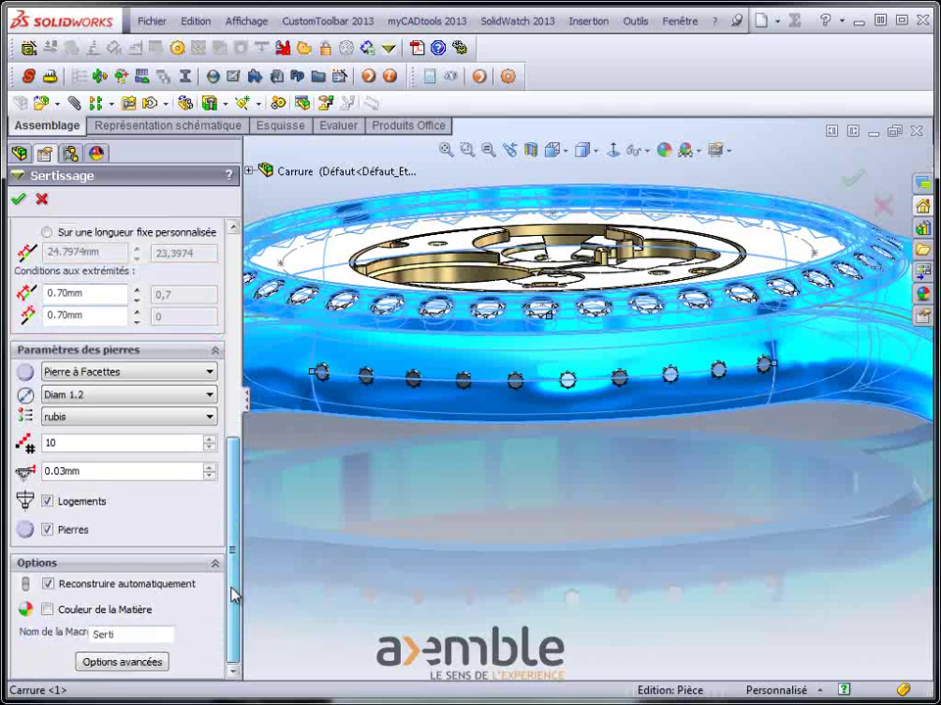
pyautogui.click(47, 610)
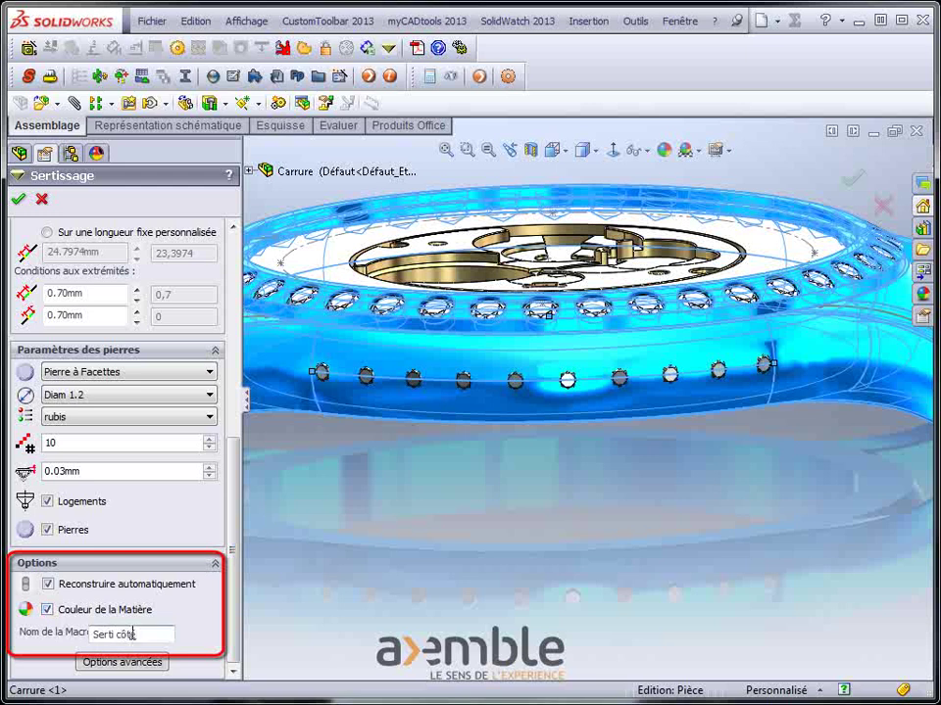
pyautogui.press('Return')
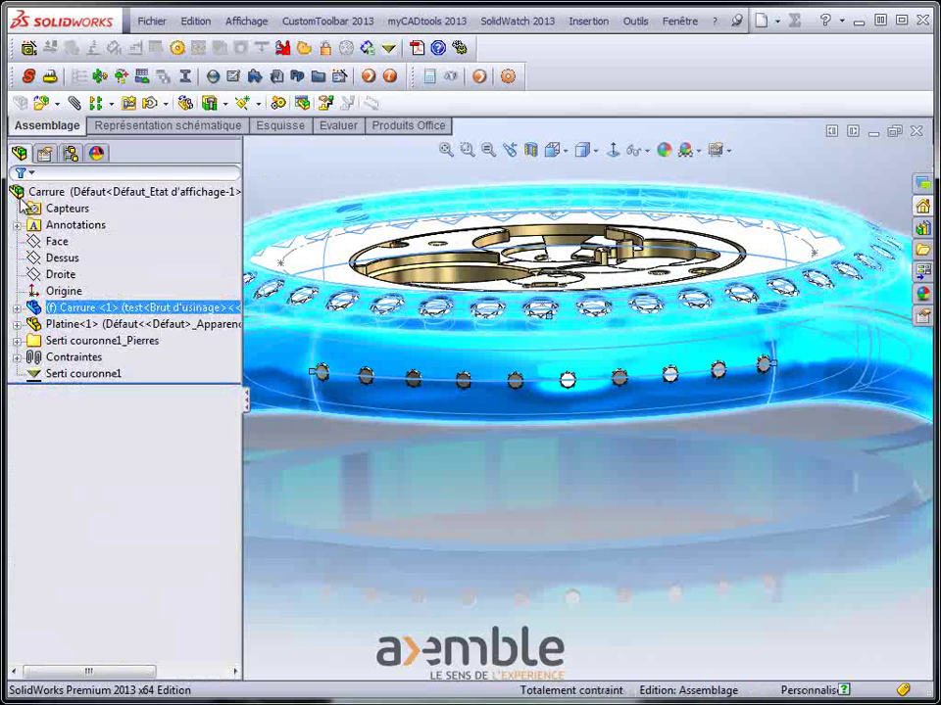
# Inspect the stones grouped under Serti couronne1_Pierres and Serti côté1_Pierres, and open the third Diam 1.2 rubis stone as a part
pyautogui.click(18, 342)
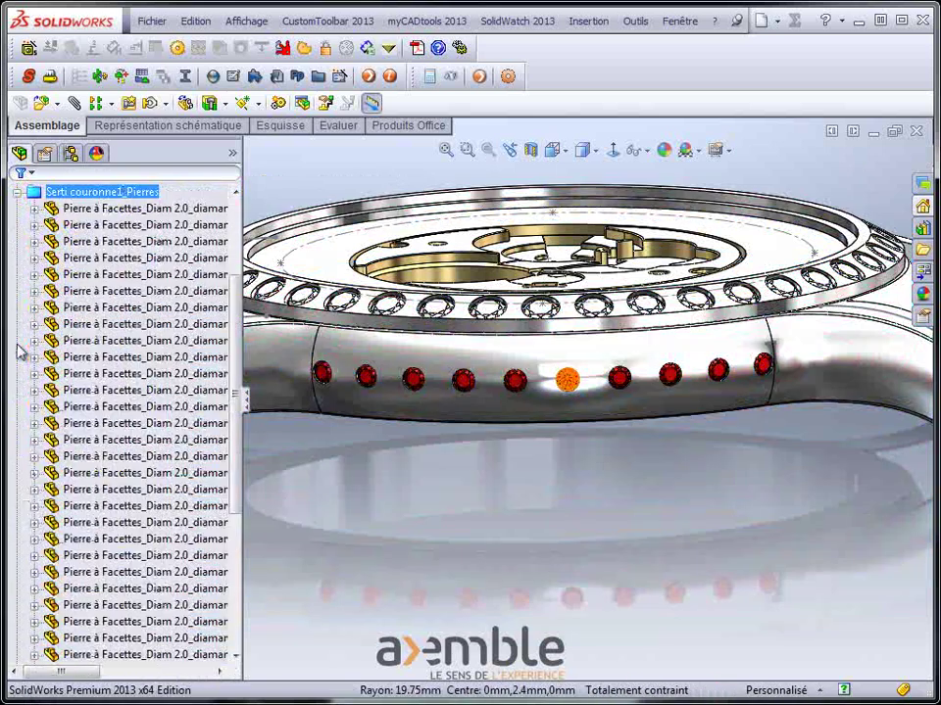
pyautogui.click(16, 192)
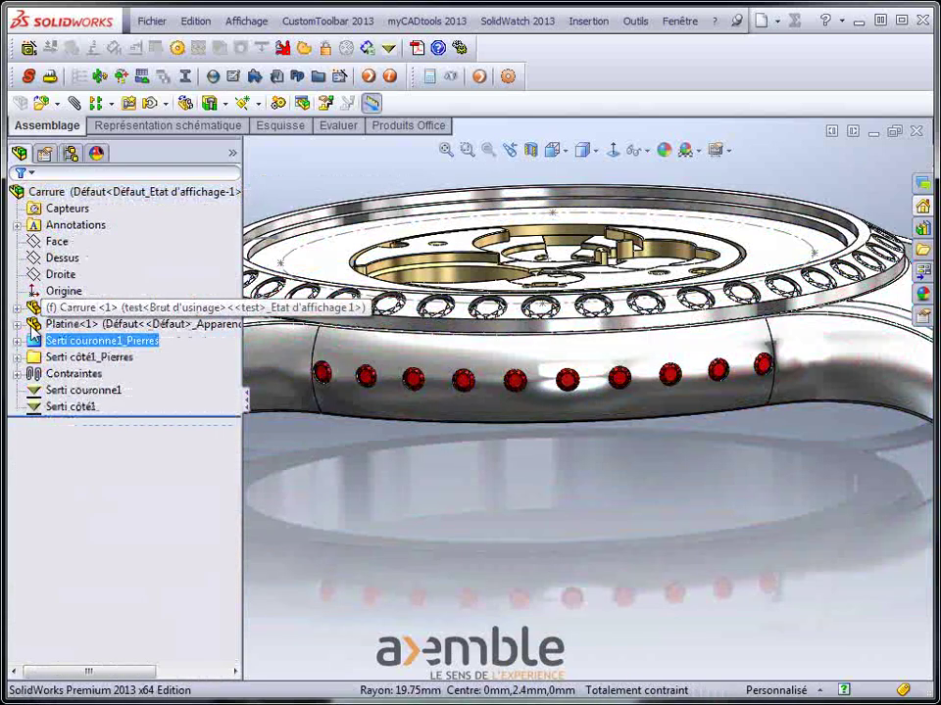
pyautogui.click(17, 358)
pyautogui.click(98, 390)
pyautogui.keyDown('ctrl'); pyautogui.click(122, 406); pyautogui.keyUp('ctrl')
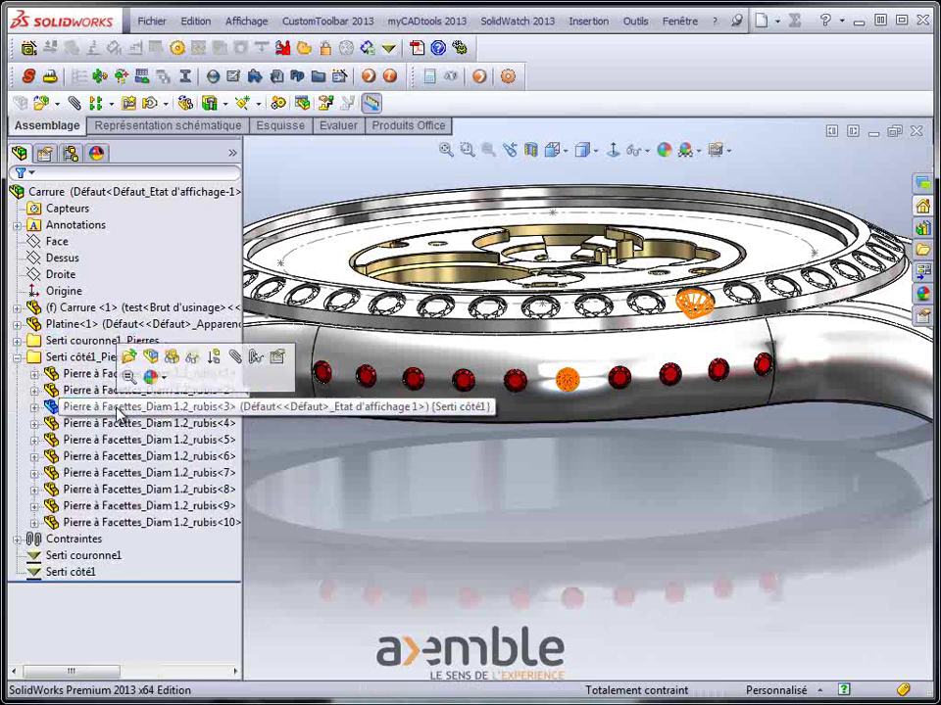
pyautogui.click(129, 359)
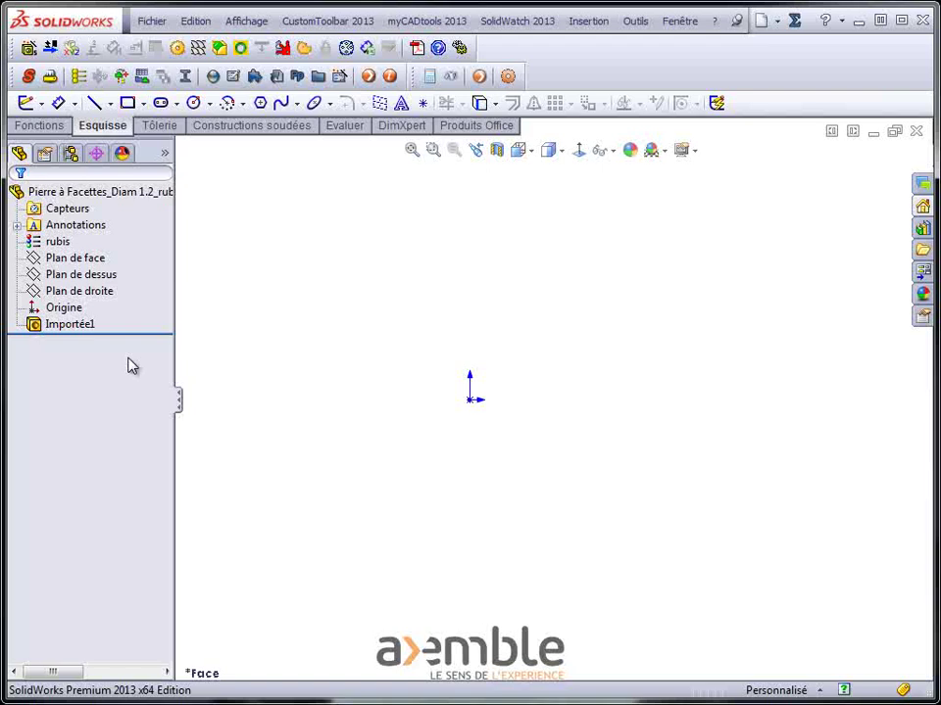
# Review the custom properties of the Diam 1.2 rubis stone part, accept them, and close the part with its changes saved
pyautogui.click(157, 24)
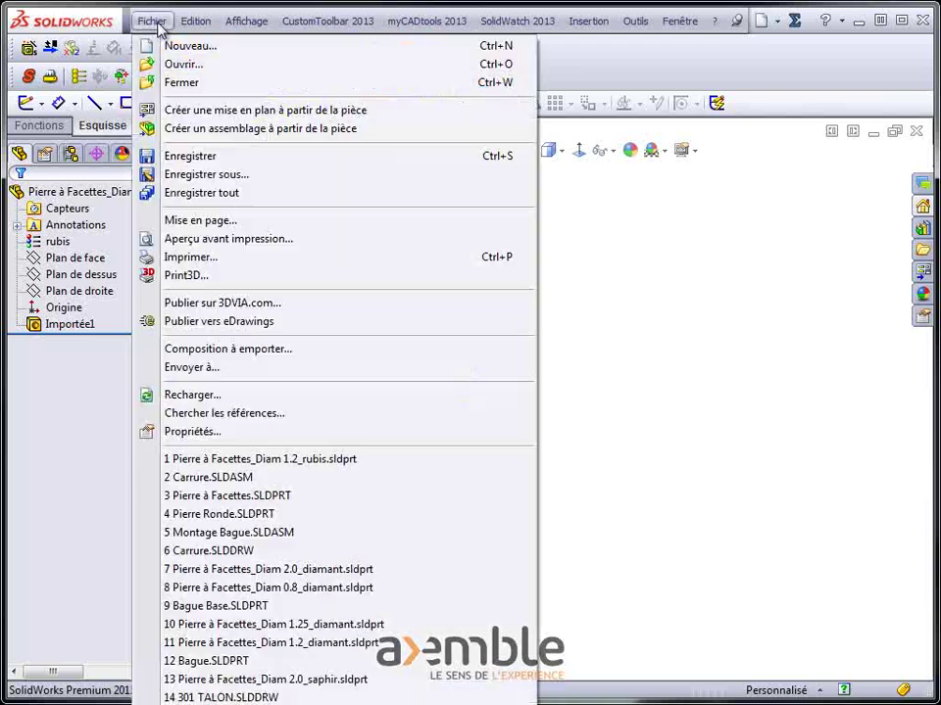
pyautogui.click(199, 431)
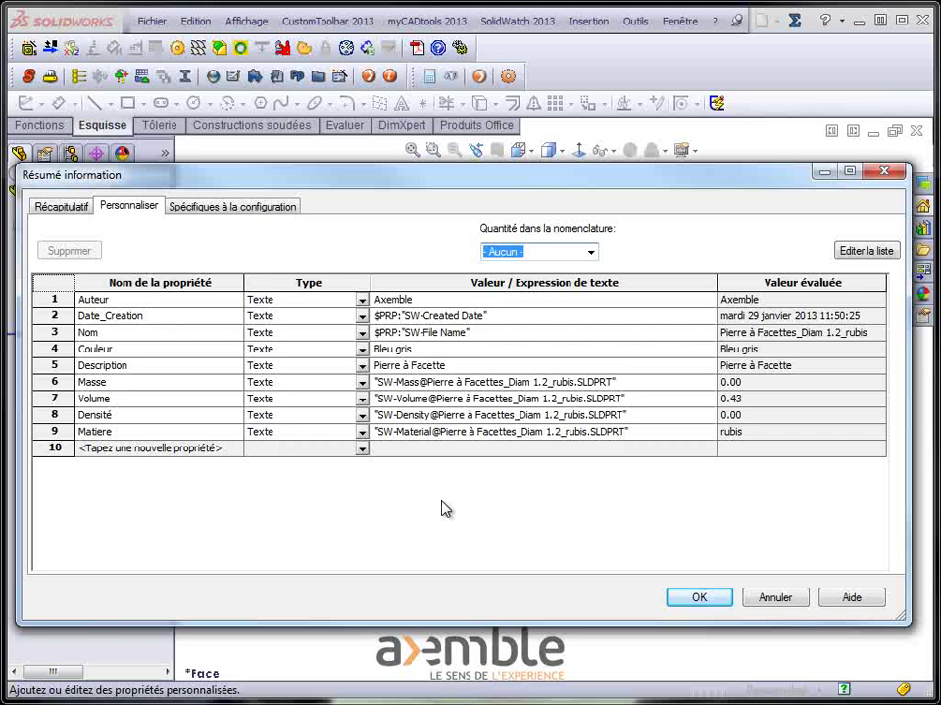
pyautogui.click(724, 602)
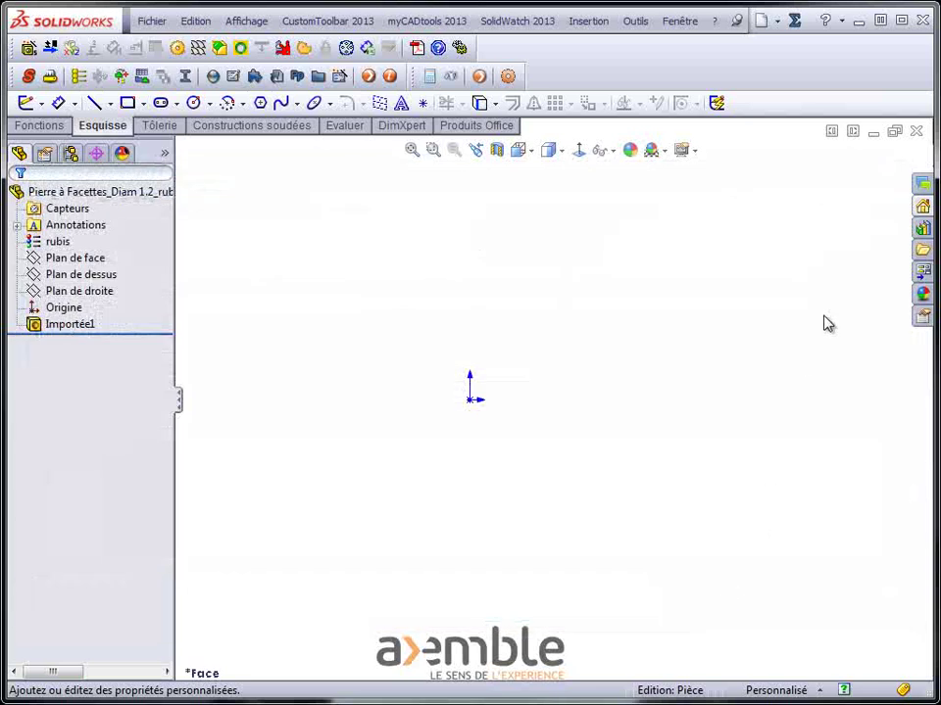
pyautogui.click(916, 131)
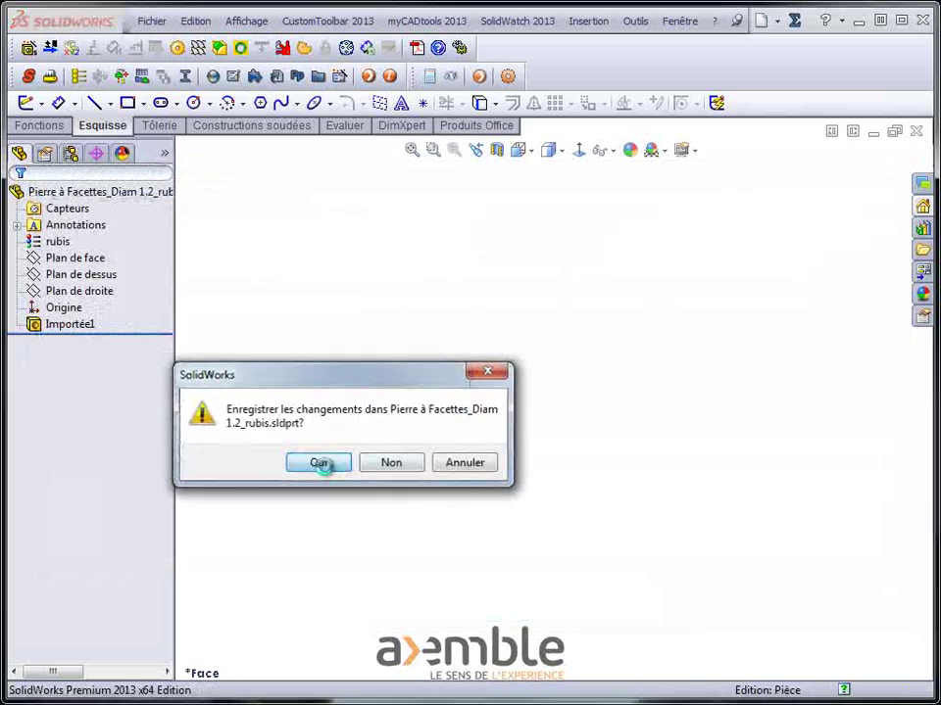
pyautogui.click(329, 471)
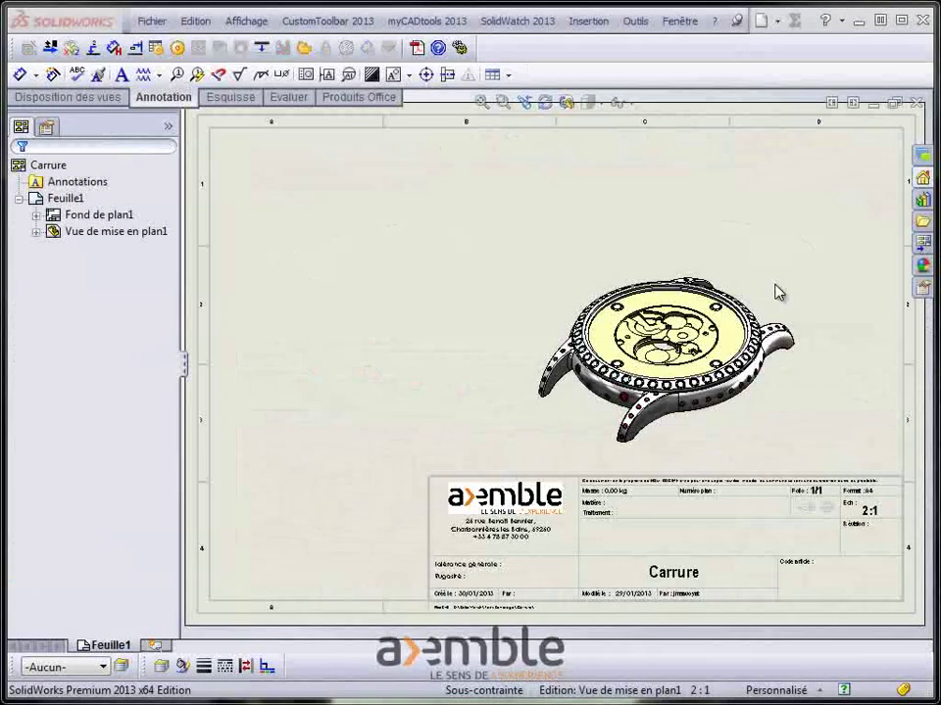
# Insert a Nomenclature of the watch case view above it in the Carrure drawing, using the Liste pierres table template
pyautogui.click(779, 289)
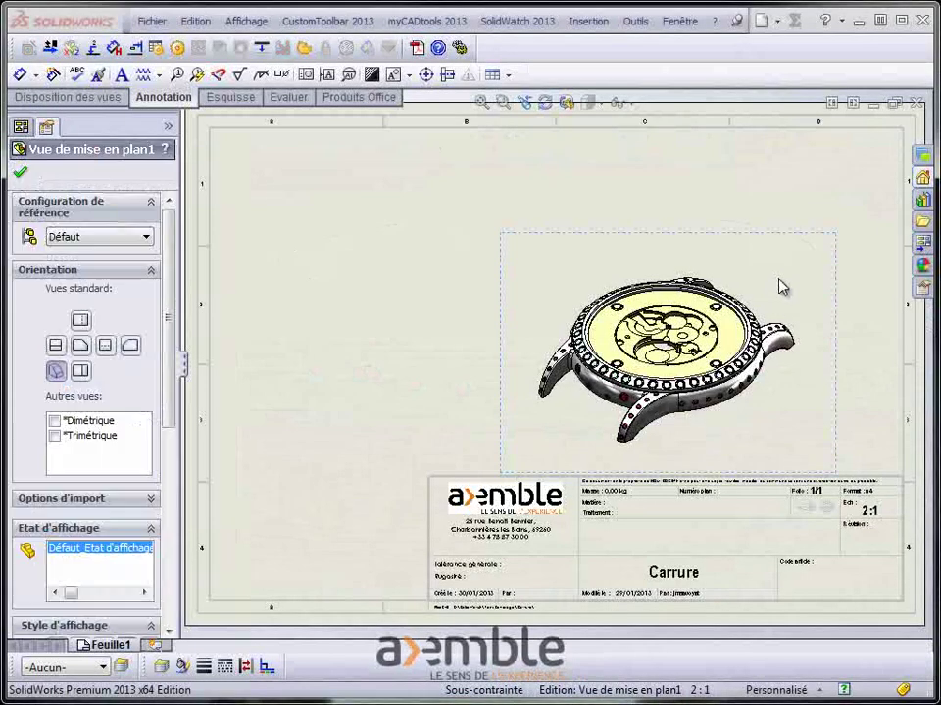
pyautogui.click(524, 103)
pyautogui.click(494, 75)
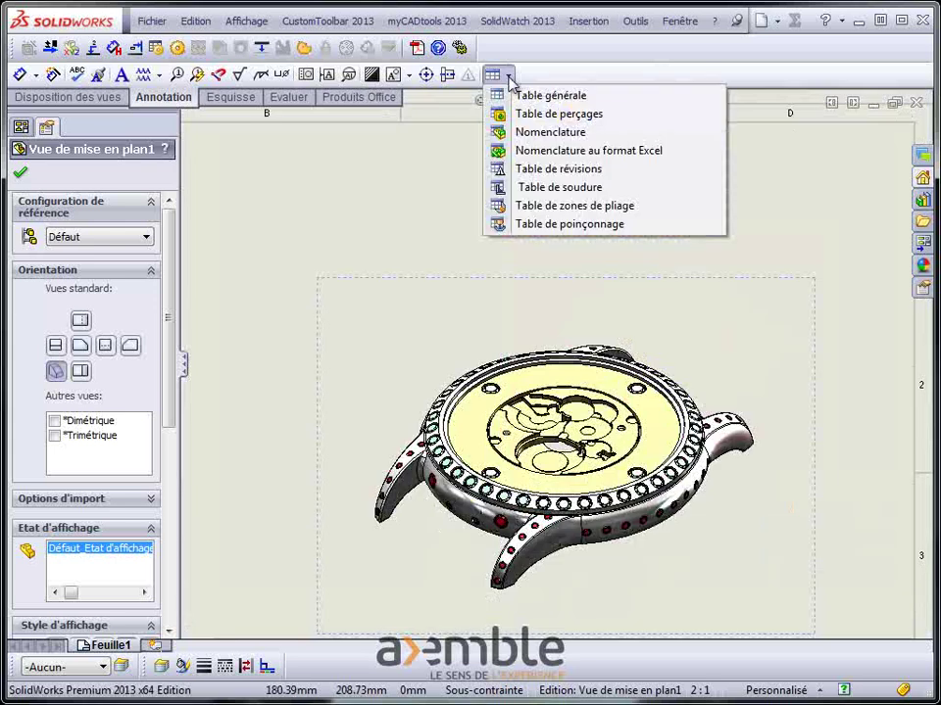
pyautogui.click(529, 131)
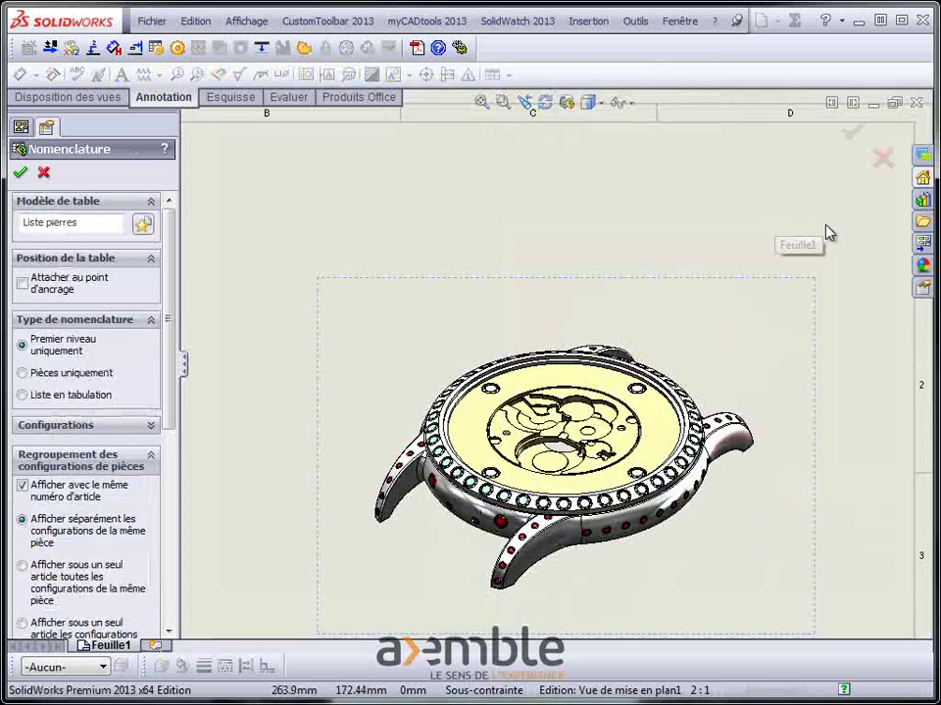
pyautogui.click(855, 143)
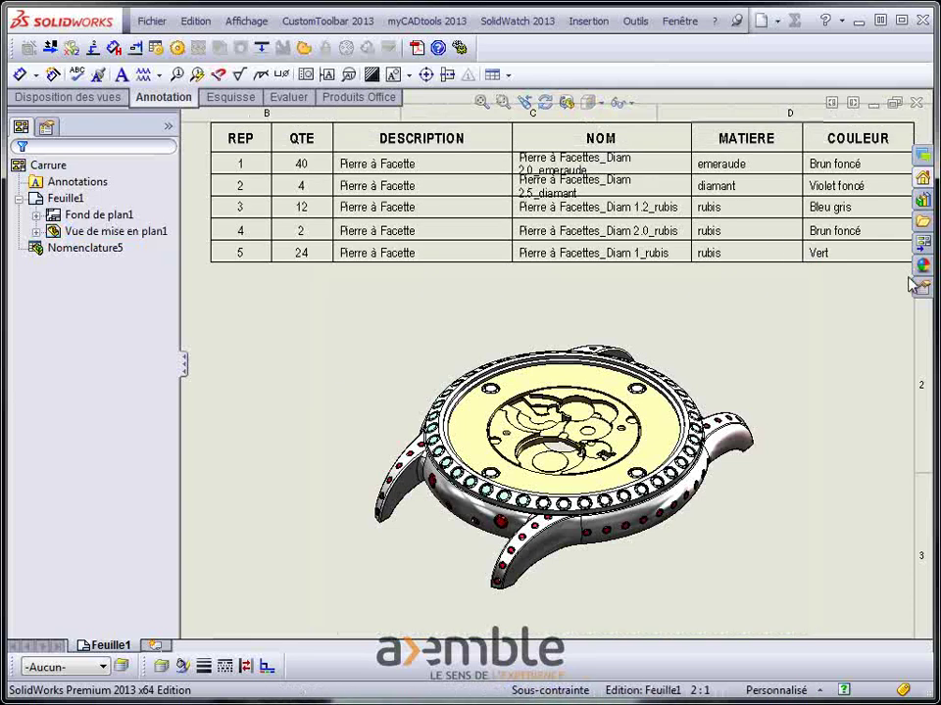
# Narrow the DESCRIPTION column and widen the NOM column of the stone list so each stone name fits on one line
pyautogui.click(550, 134)
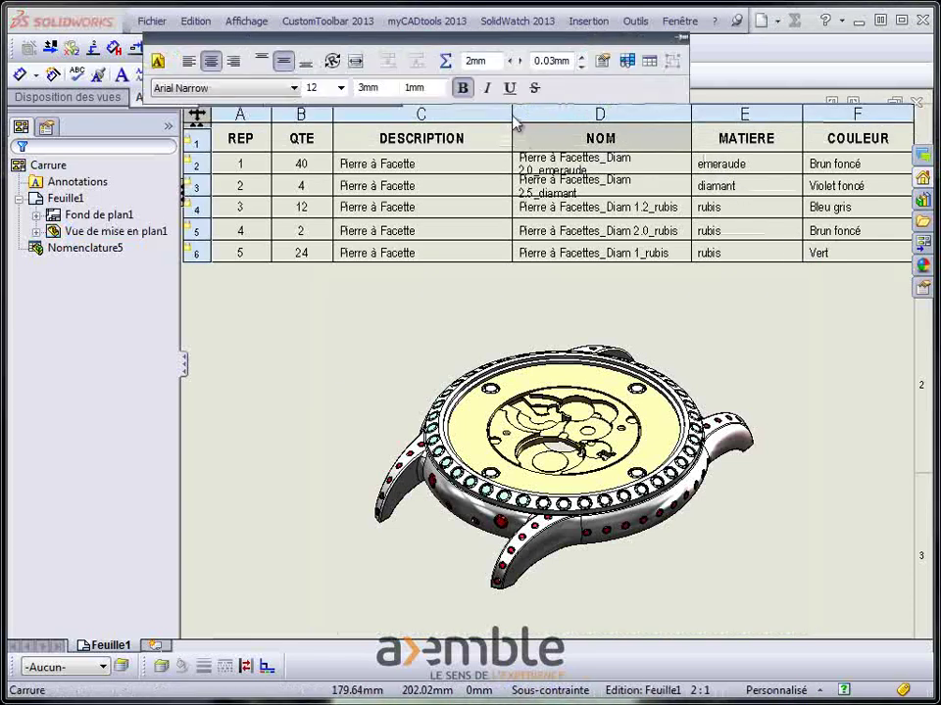
pyautogui.moveTo(511, 115); pyautogui.dragTo(479, 116)
pyautogui.moveTo(660, 116)
pyautogui.mouseDown()
pyautogui.moveTo(699, 117)
pyautogui.moveTo(690, 119)
pyautogui.mouseUp()
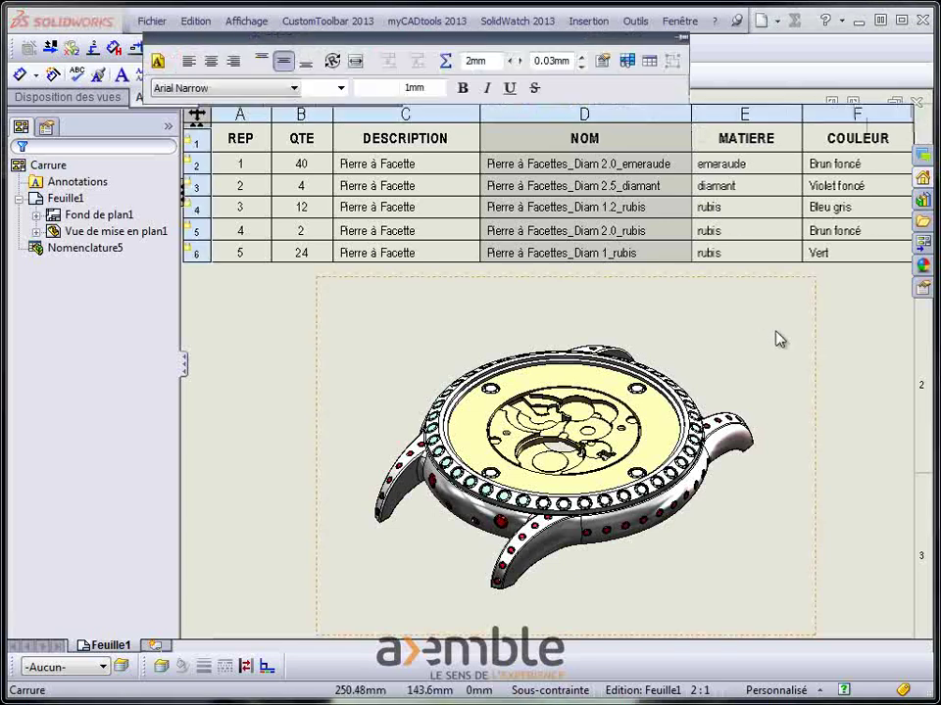
pyautogui.click(777, 340)
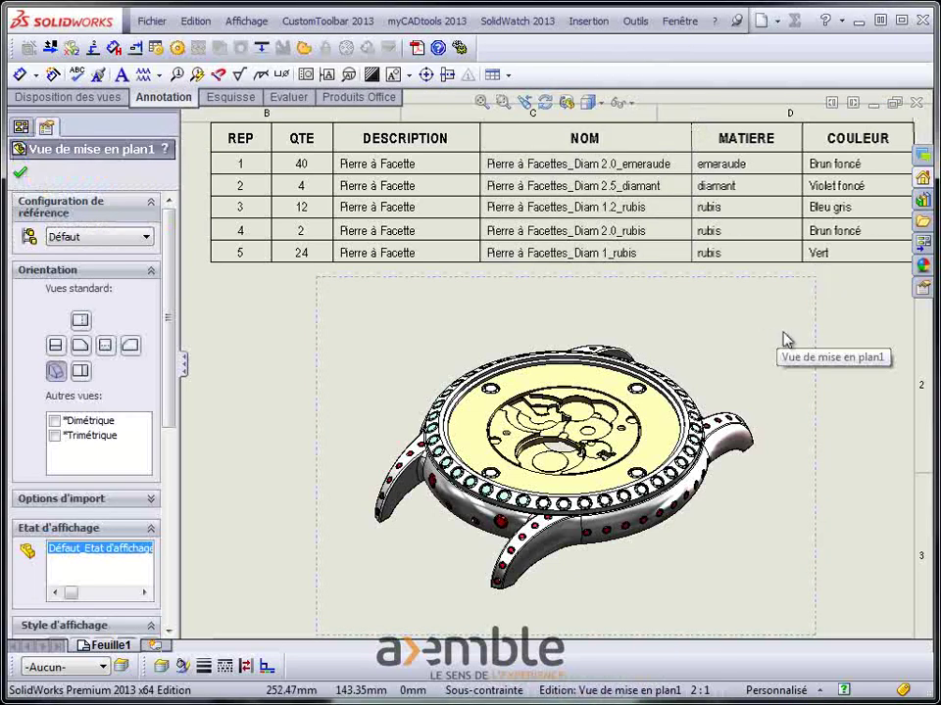